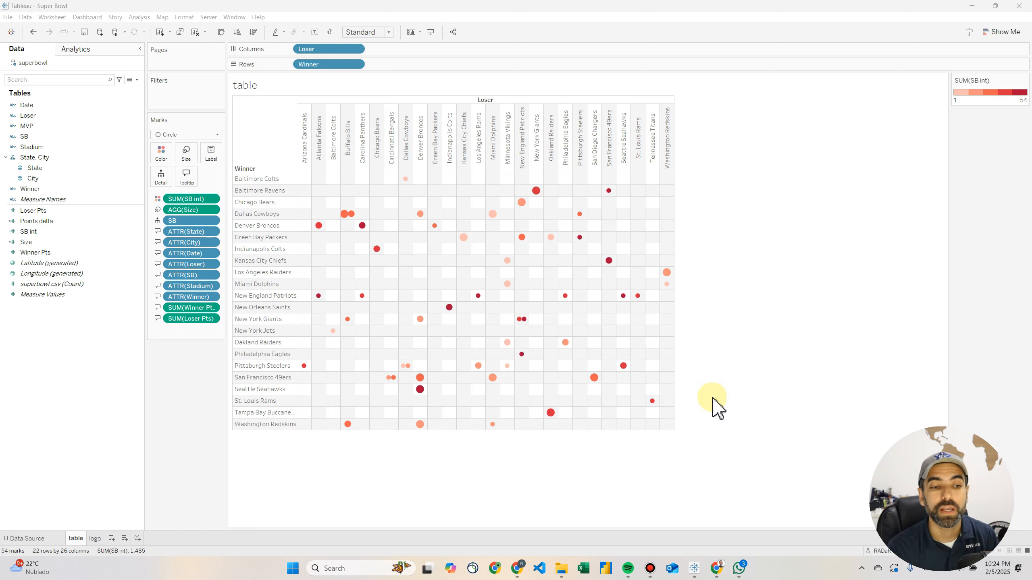
Create a new blank worksheet in the workbook
{"action": "mouse_move", "coordinate": [420, 390]}
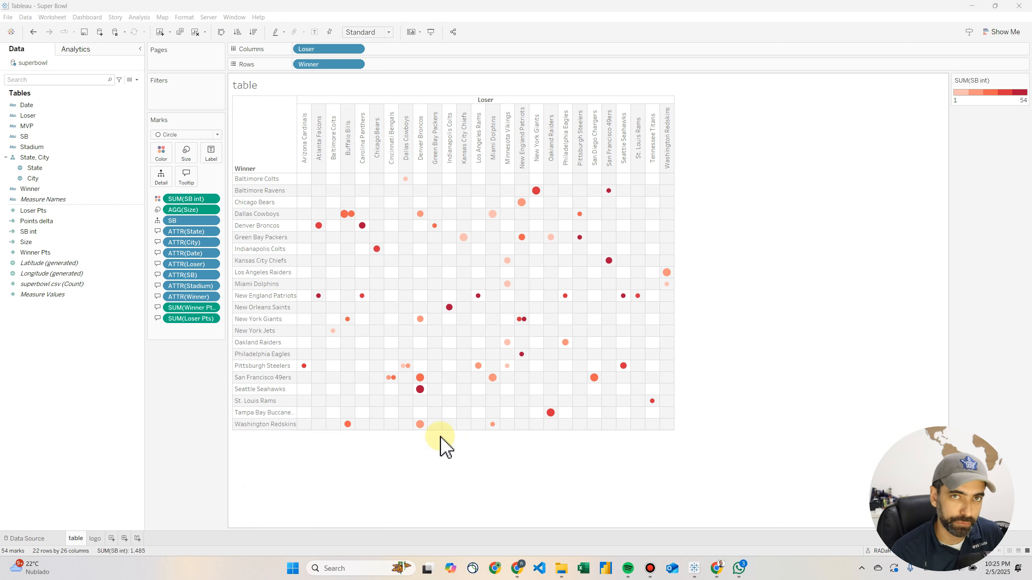
{"action": "left_click", "coordinate": [110, 539]}
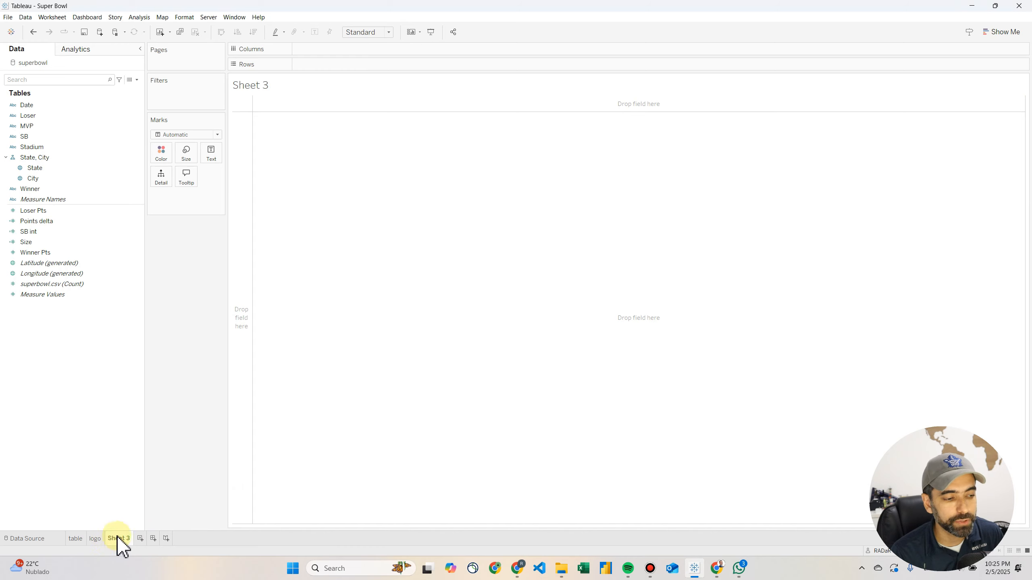
{"action": "left_click", "coordinate": [110, 221]}
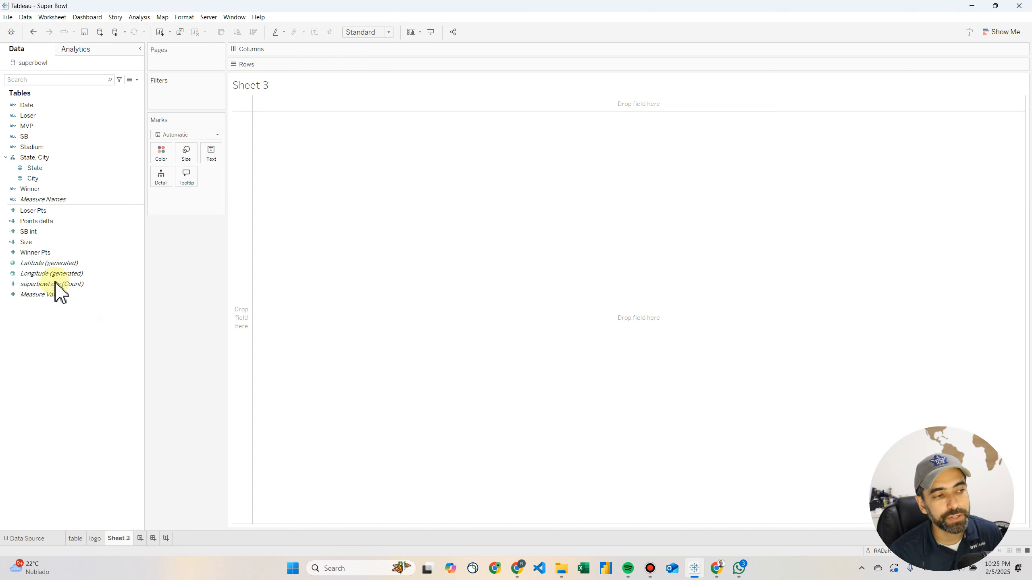
Examine the available data source fields, including State, City, SB, MVP, SB int, Winner Pts and Points delta
{"action": "left_click", "coordinate": [43, 168]}
{"action": "left_click", "coordinate": [44, 178]}
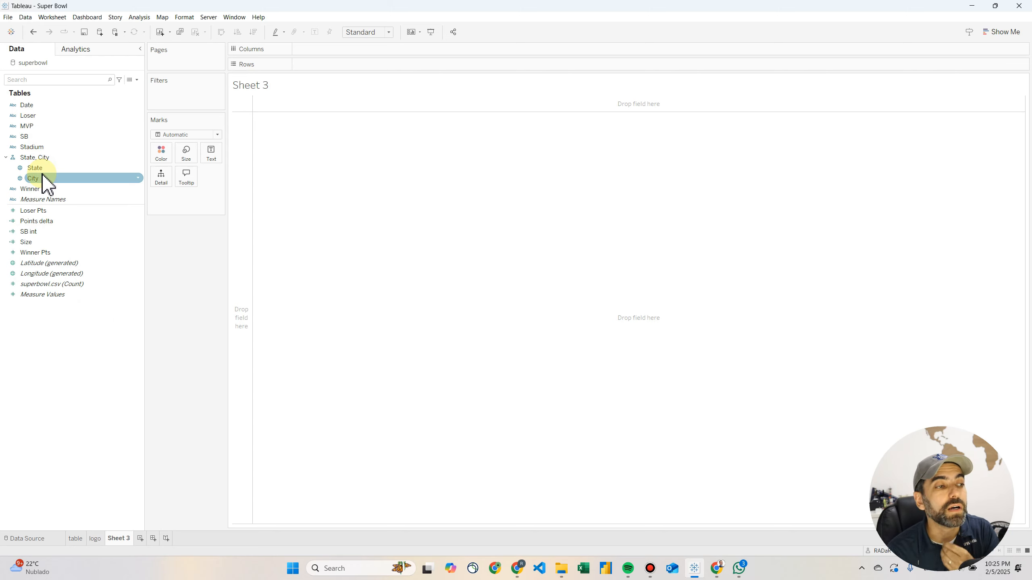
{"action": "left_click", "coordinate": [33, 137]}
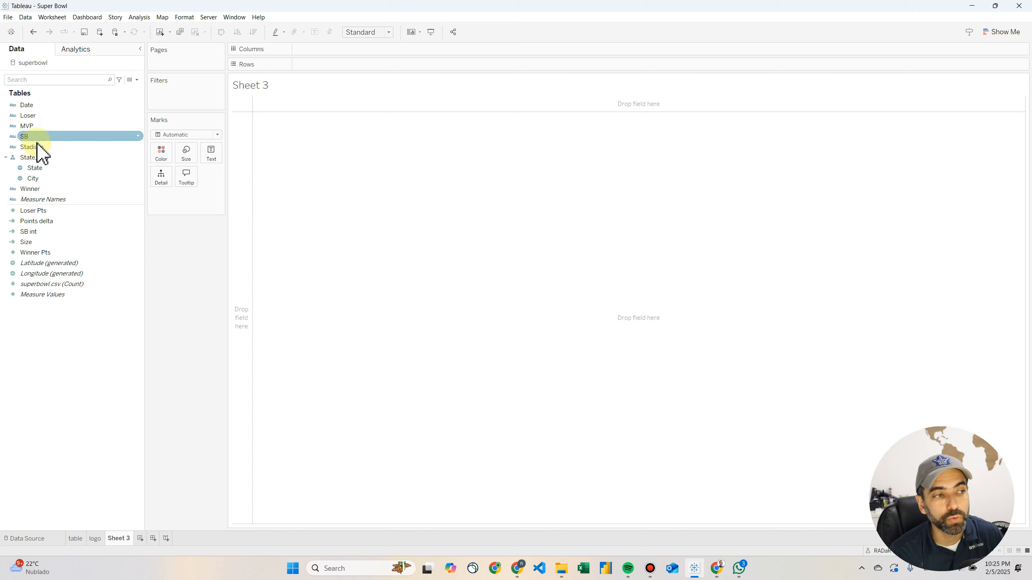
{"action": "left_click", "coordinate": [39, 167]}
{"action": "left_click", "coordinate": [38, 126]}
{"action": "left_click", "coordinate": [40, 231]}
{"action": "left_click", "coordinate": [41, 252]}
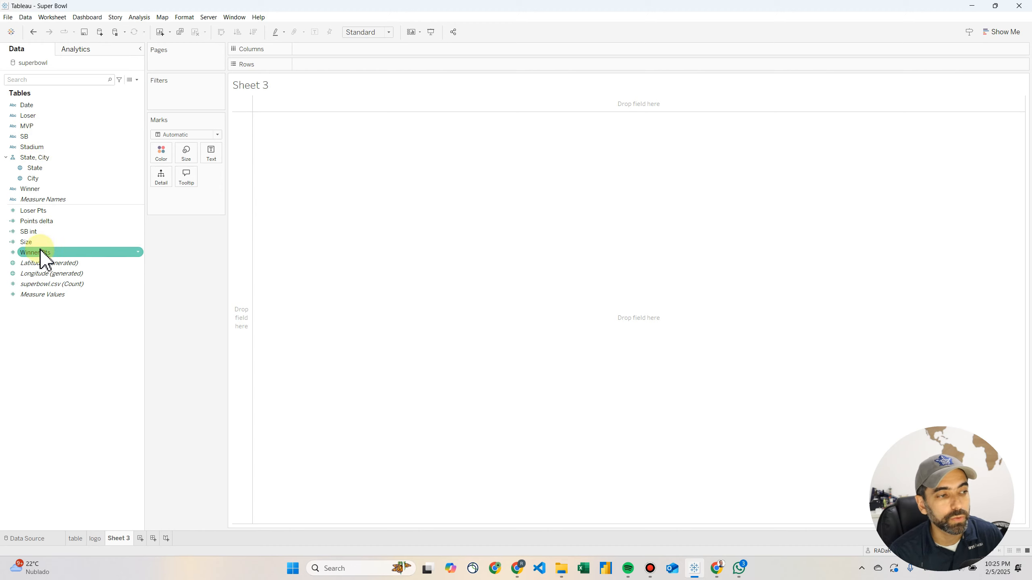
{"action": "left_click", "coordinate": [30, 222]}
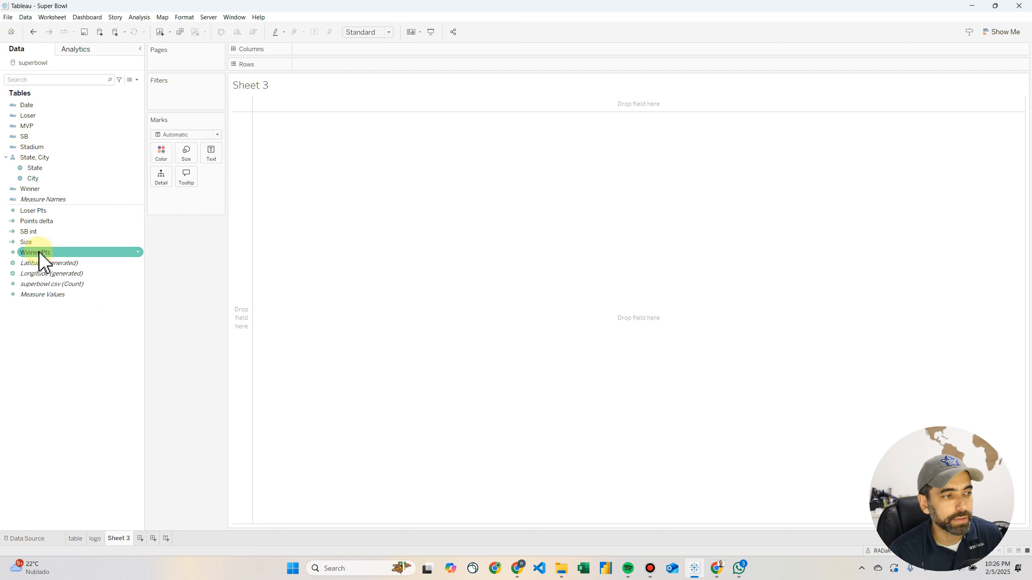
Build a matrix with the Loser field across the columns and the Winner field down the rows
{"action": "left_click_drag", "start_coordinate": [39, 252], "coordinate": [349, 67]}
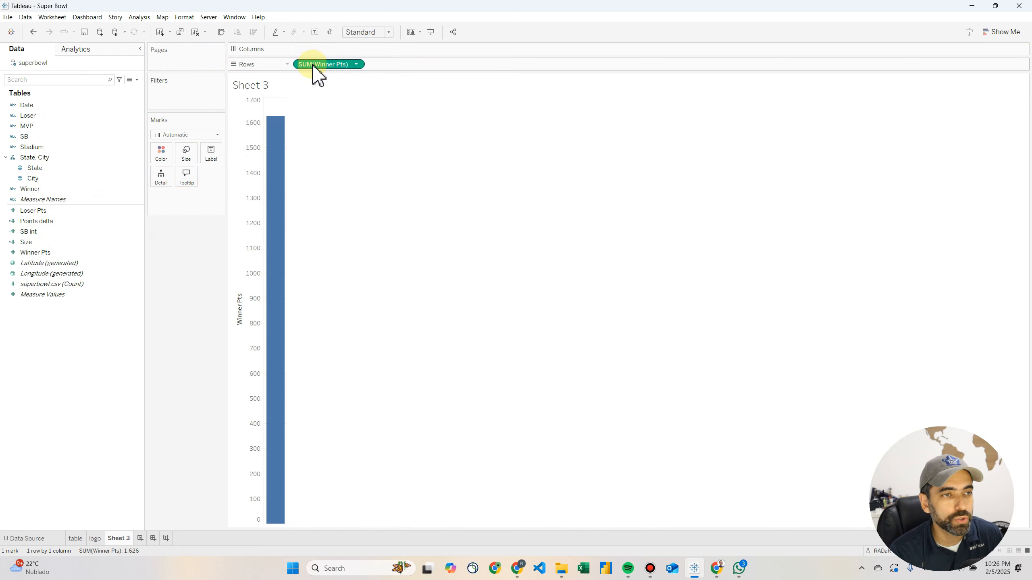
{"action": "left_click_drag", "start_coordinate": [33, 116], "coordinate": [135, 286]}
{"action": "left_click_drag", "start_coordinate": [37, 190], "coordinate": [317, 69]}
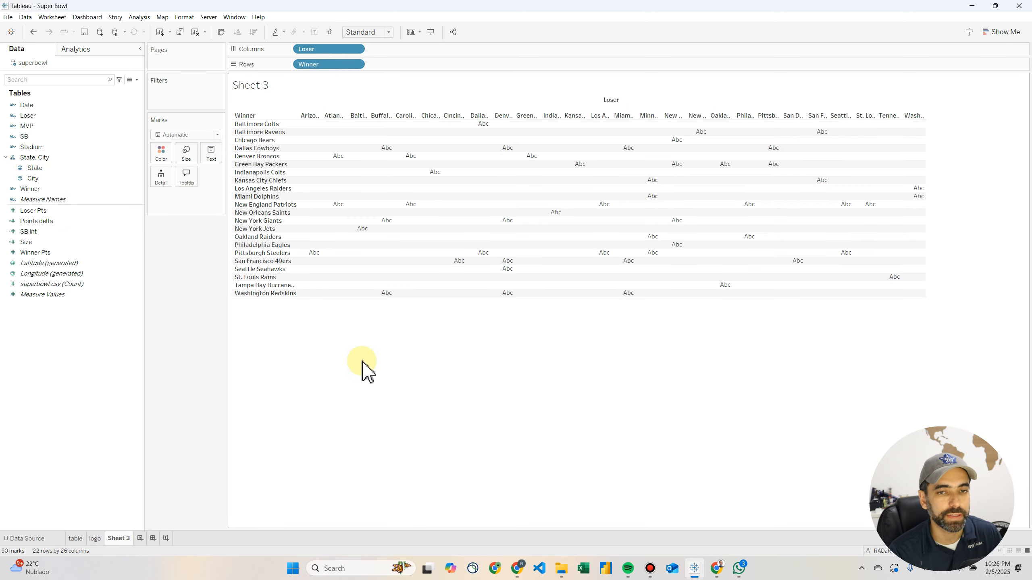
Rotate the Loser header text to read upward and narrow the columns so each team name fits on one line
{"action": "left_click", "coordinate": [310, 114]}
{"action": "right_click", "coordinate": [312, 115]}
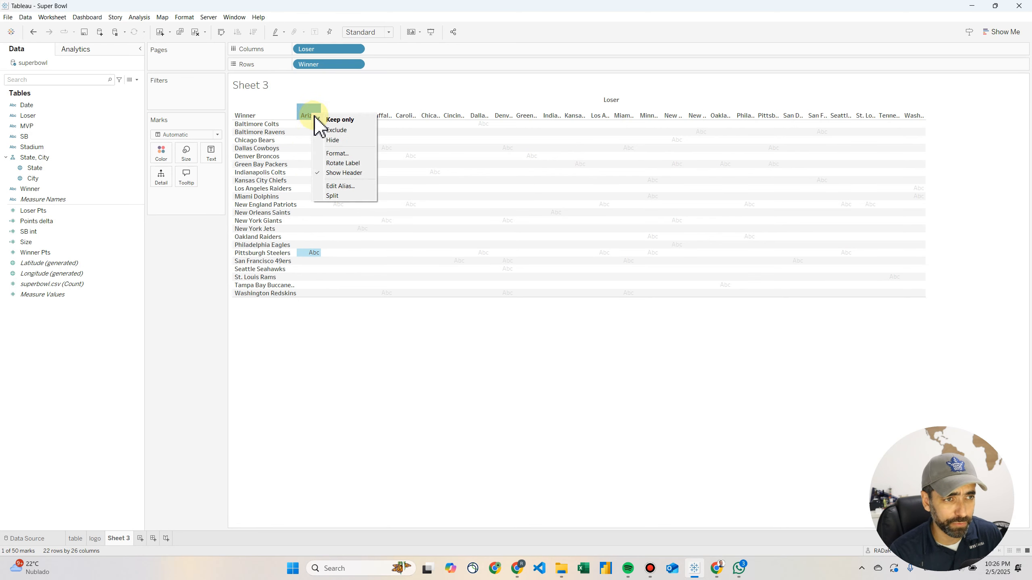
{"action": "left_click", "coordinate": [337, 154]}
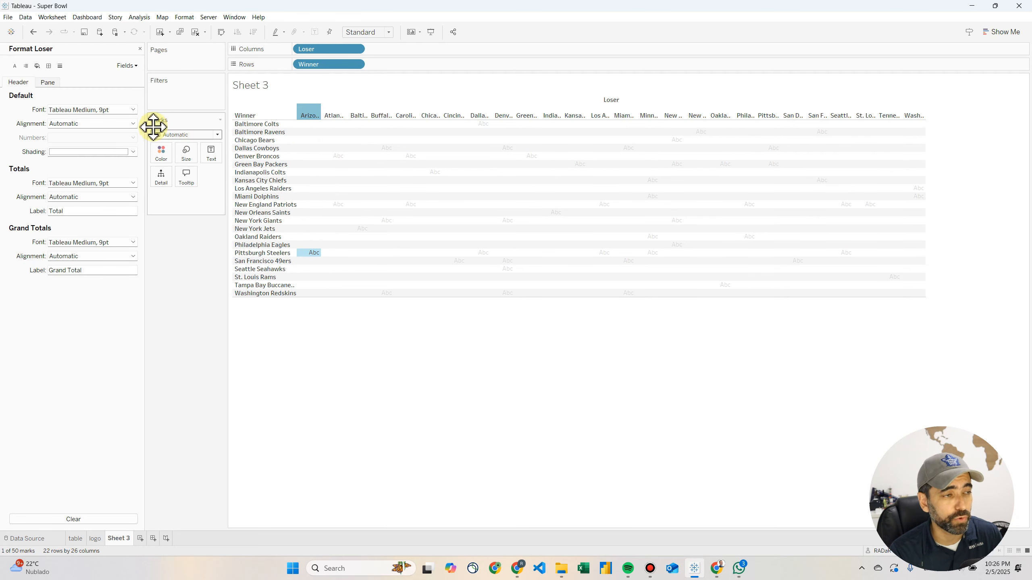
{"action": "left_click", "coordinate": [133, 125]}
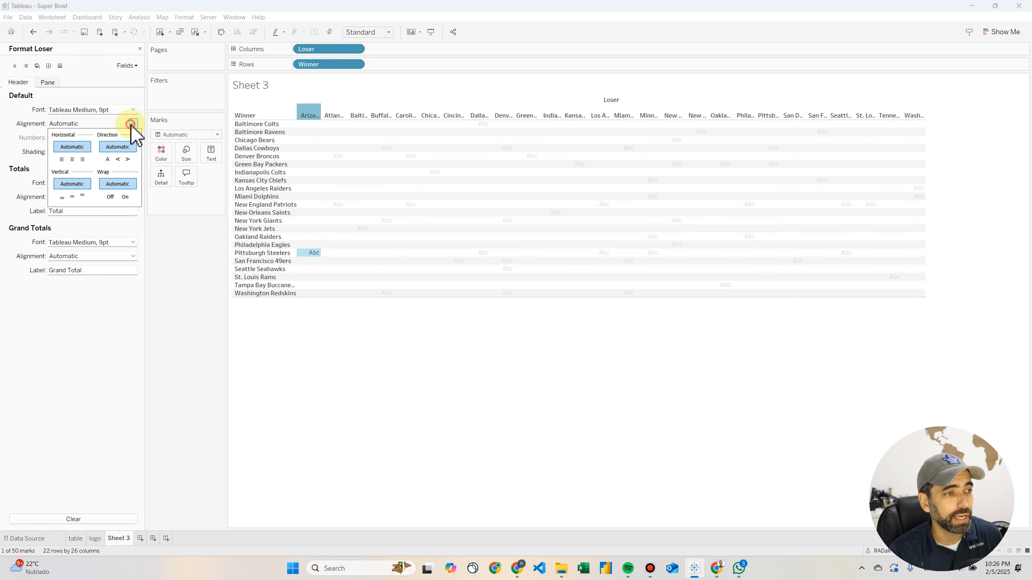
{"action": "left_click", "coordinate": [118, 159]}
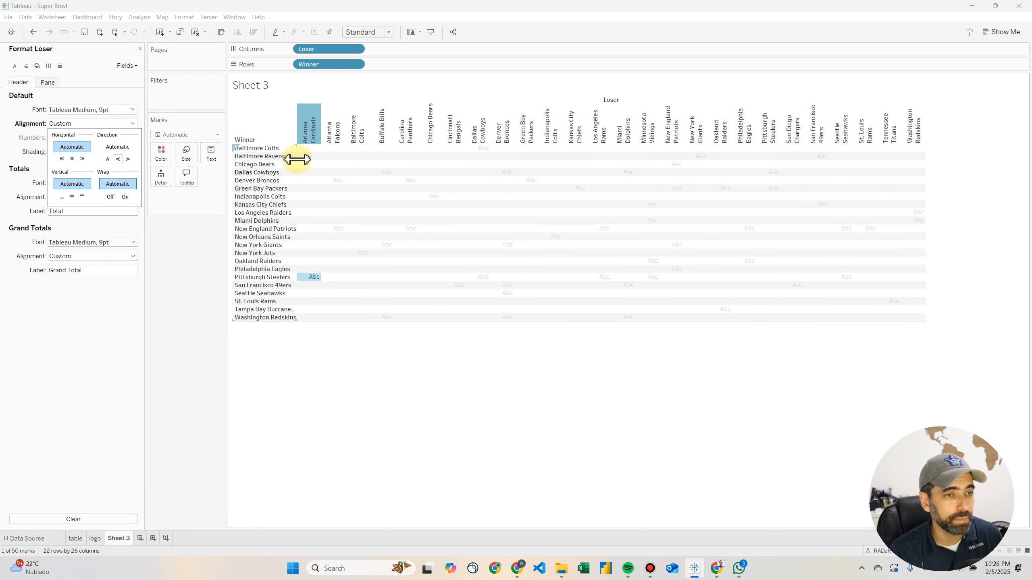
{"action": "left_click_drag", "start_coordinate": [320, 139], "coordinate": [268, 181]}
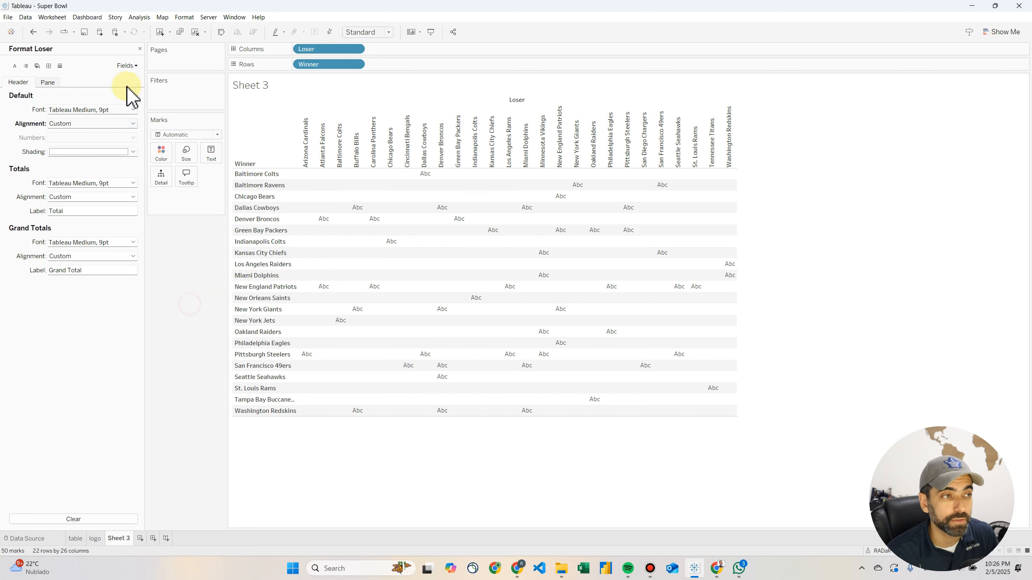
{"action": "left_click", "coordinate": [139, 48]}
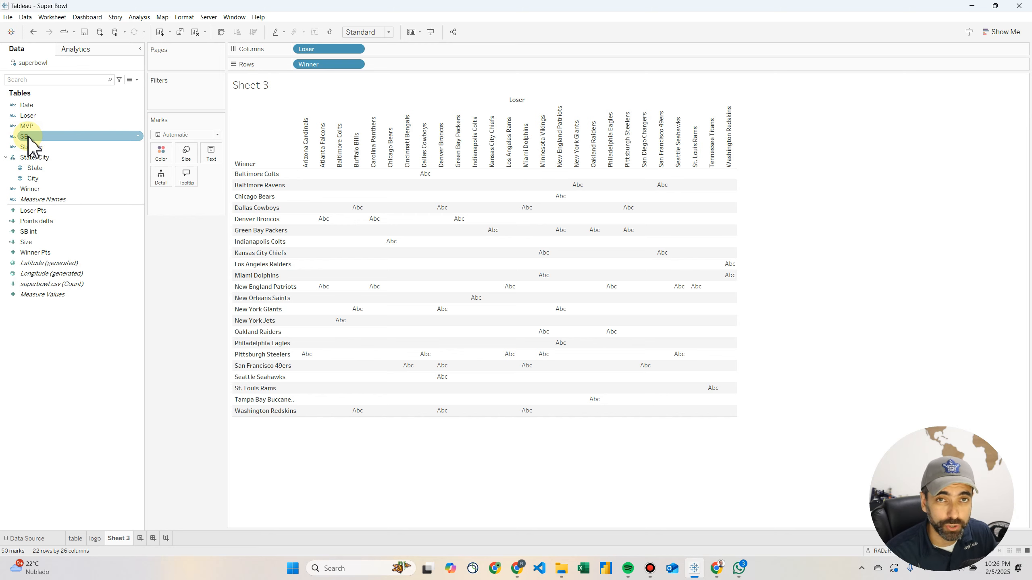
Add SB as a detail on the marks and change the mark type to Circle
{"action": "left_click_drag", "start_coordinate": [29, 139], "coordinate": [161, 185]}
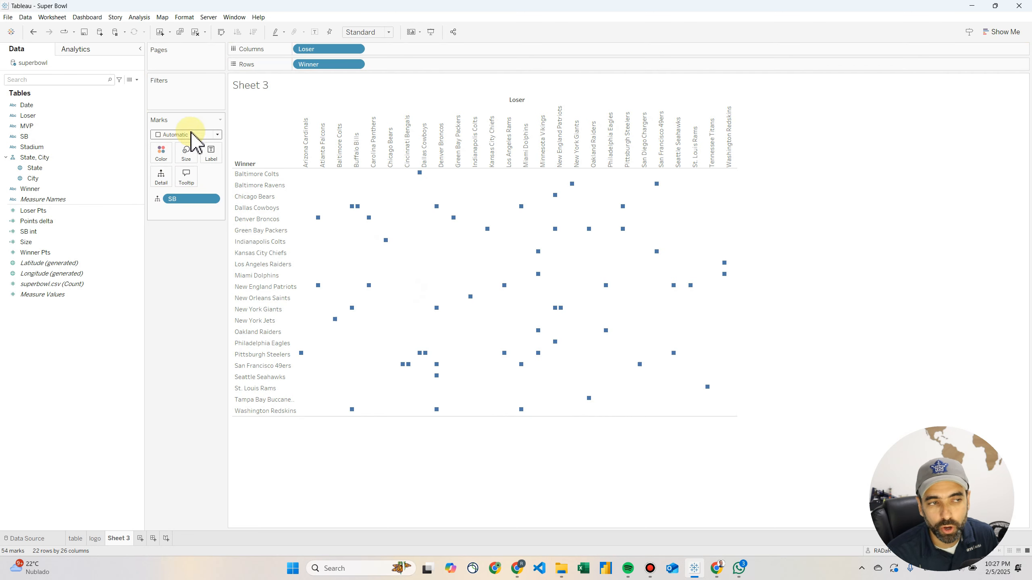
{"action": "left_click", "coordinate": [212, 136]}
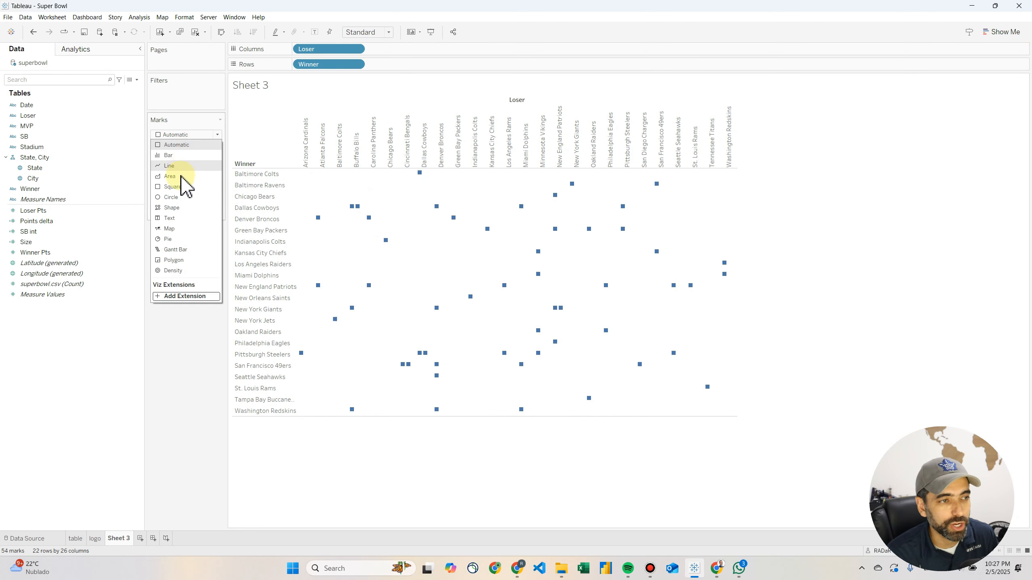
{"action": "left_click", "coordinate": [180, 200]}
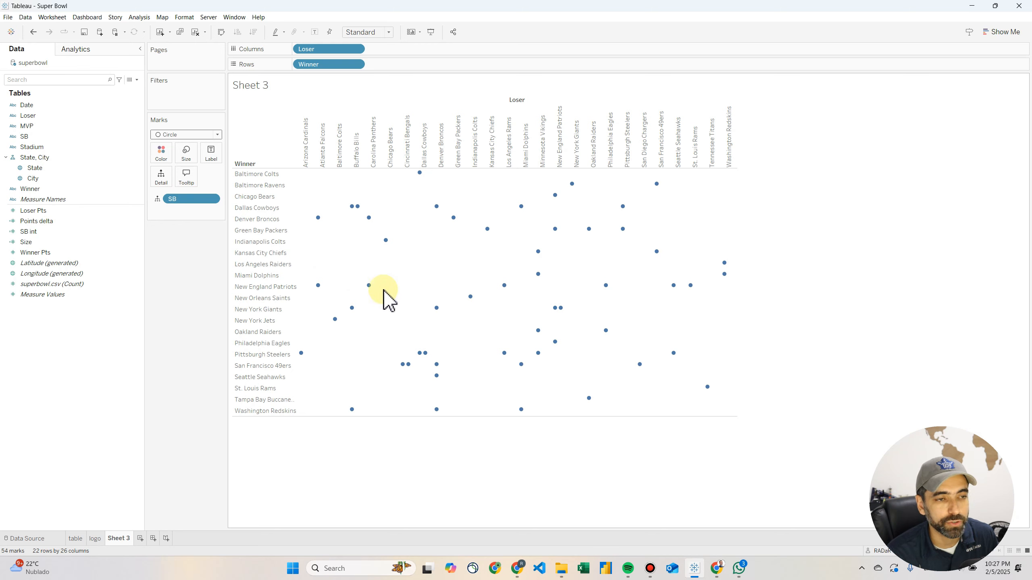
Inspect the marks in the Dallas Cowboys, Chicago Bears and San Francisco 49ers winner rows, including repeated matchups against the same loser
{"action": "left_click", "coordinate": [254, 208]}
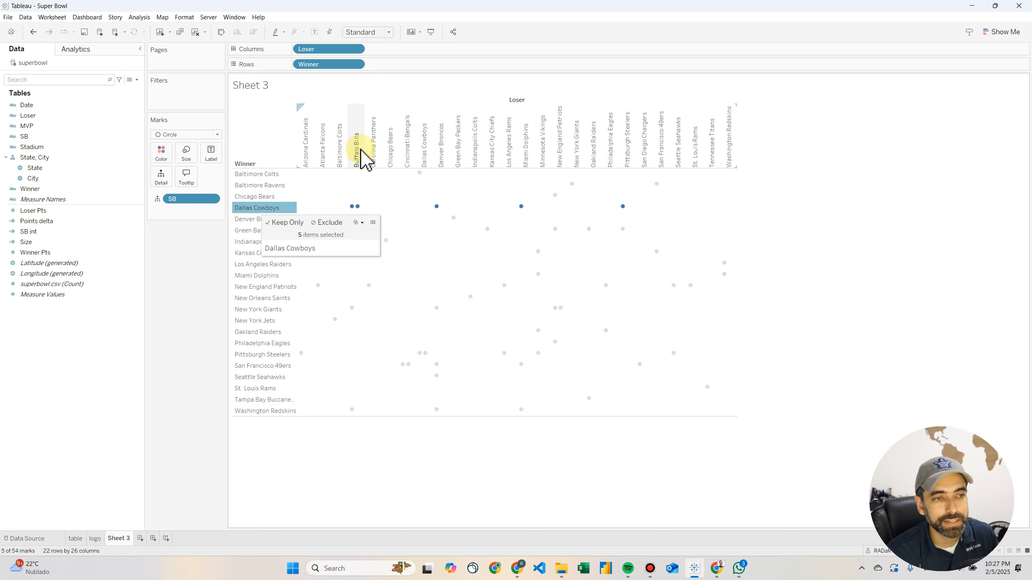
{"action": "mouse_move", "coordinate": [353, 210]}
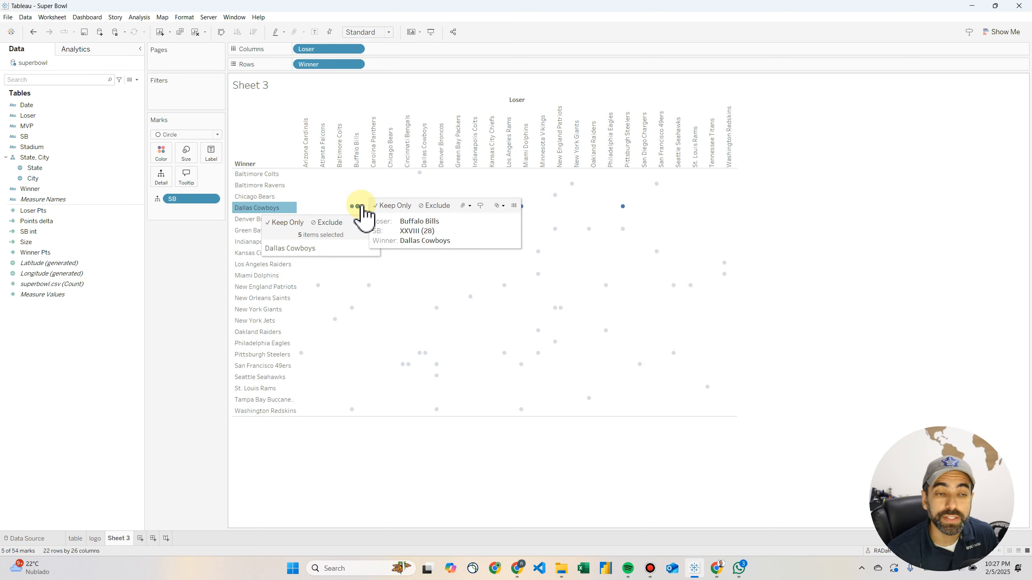
{"action": "left_click", "coordinate": [188, 296]}
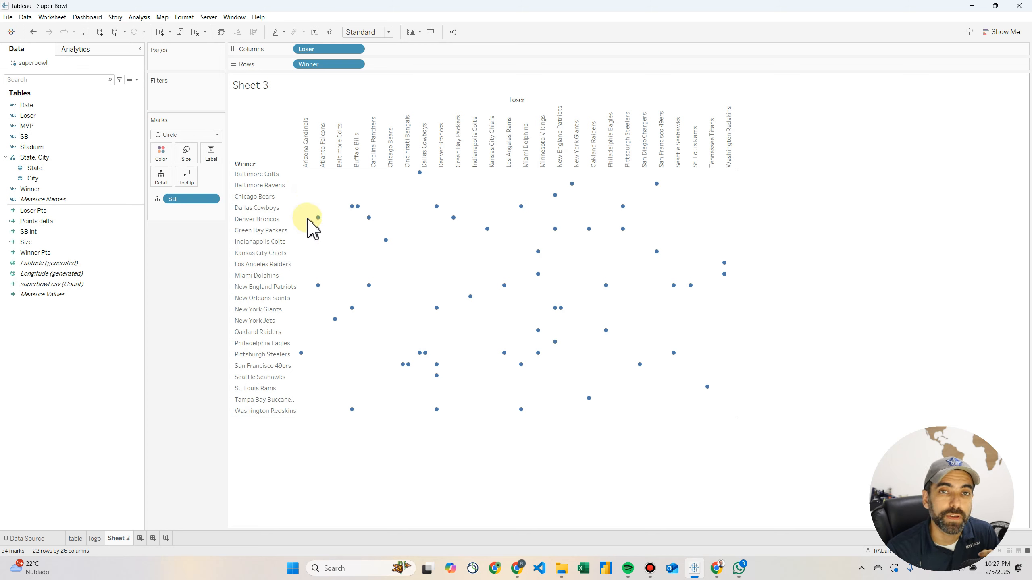
{"action": "left_click", "coordinate": [256, 198]}
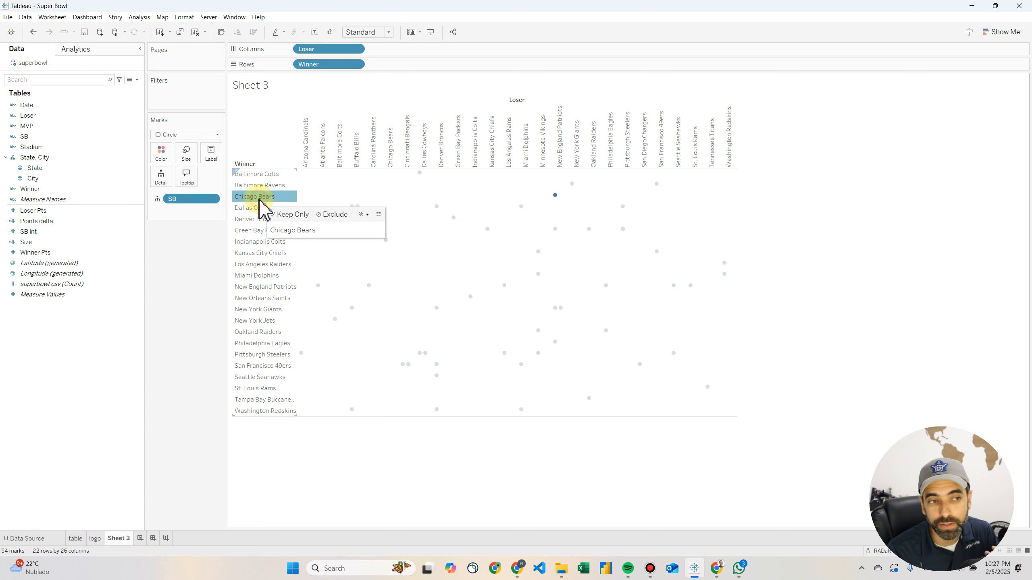
{"action": "left_click", "coordinate": [249, 208]}
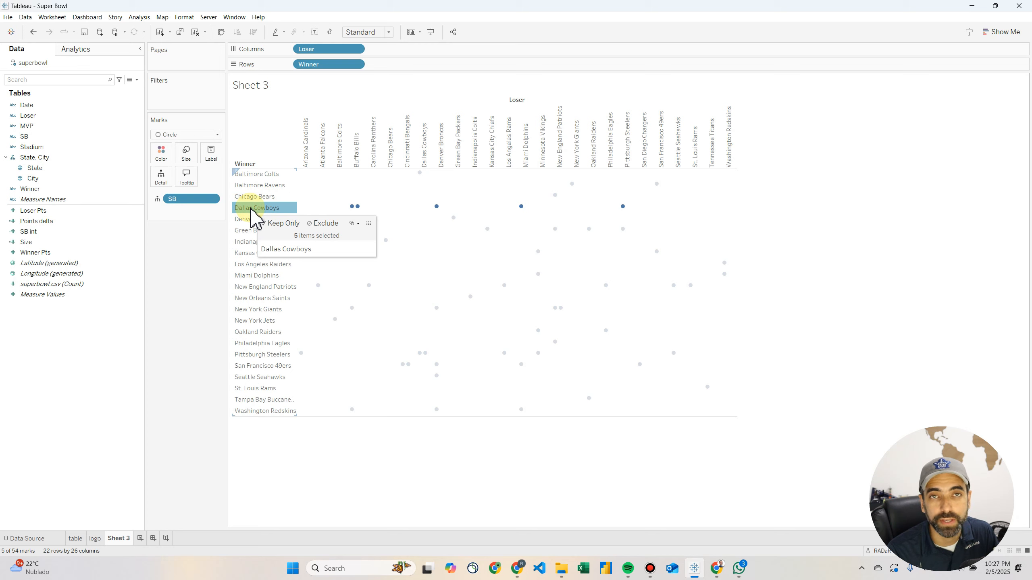
{"action": "left_click", "coordinate": [266, 366]}
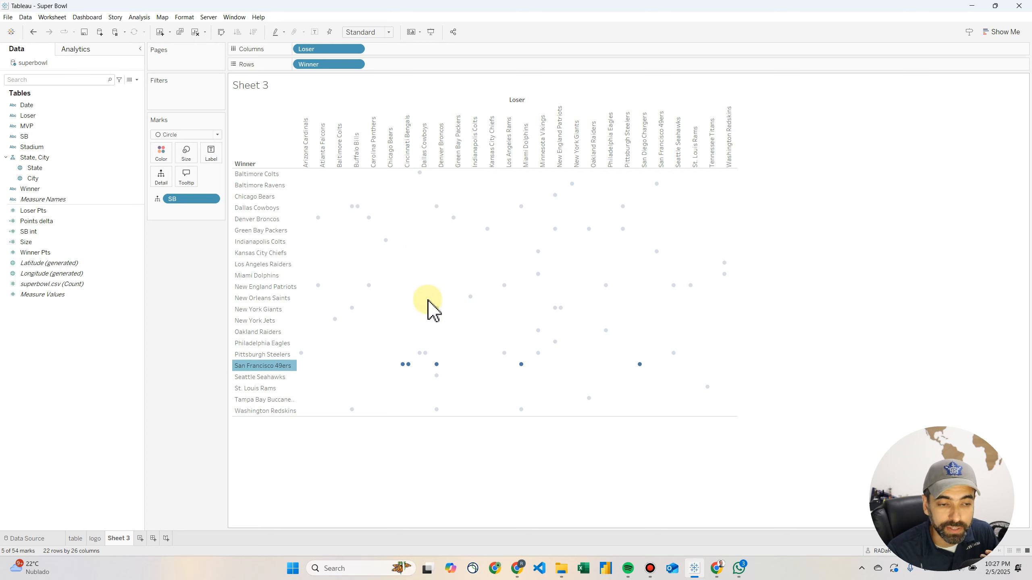
{"action": "mouse_move", "coordinate": [406, 370]}
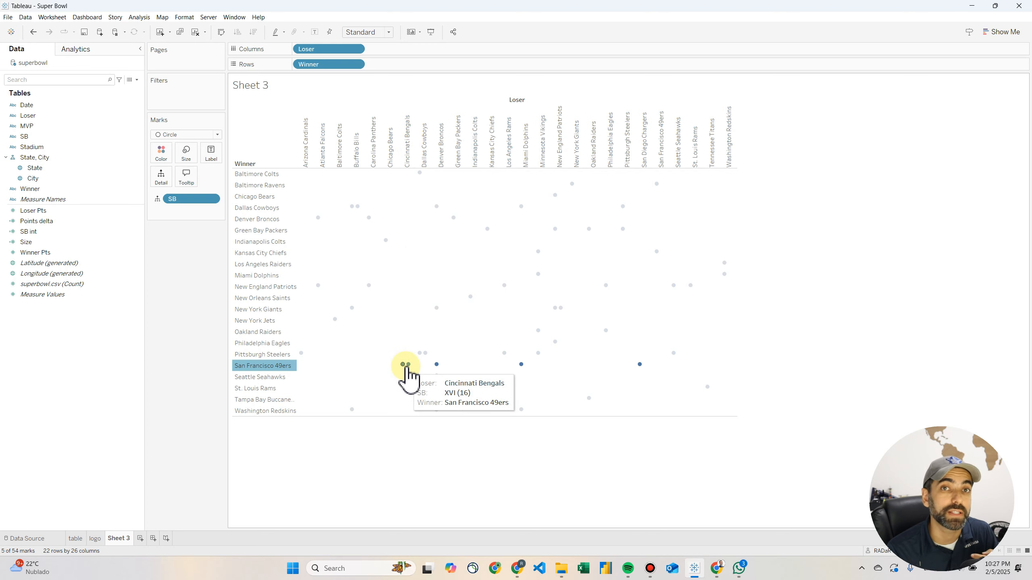
{"action": "left_click", "coordinate": [436, 461]}
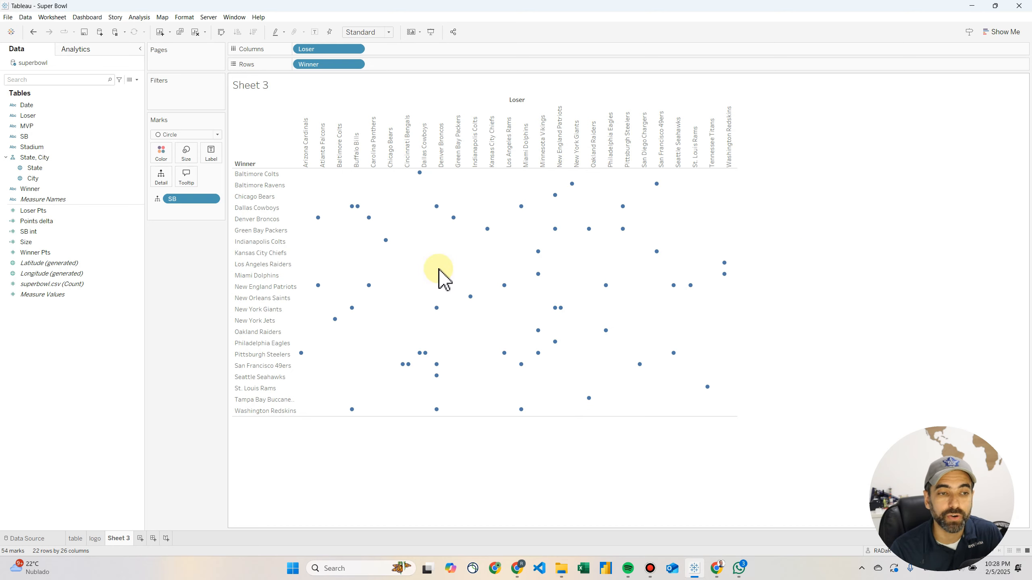
{"action": "left_click", "coordinate": [210, 153]}
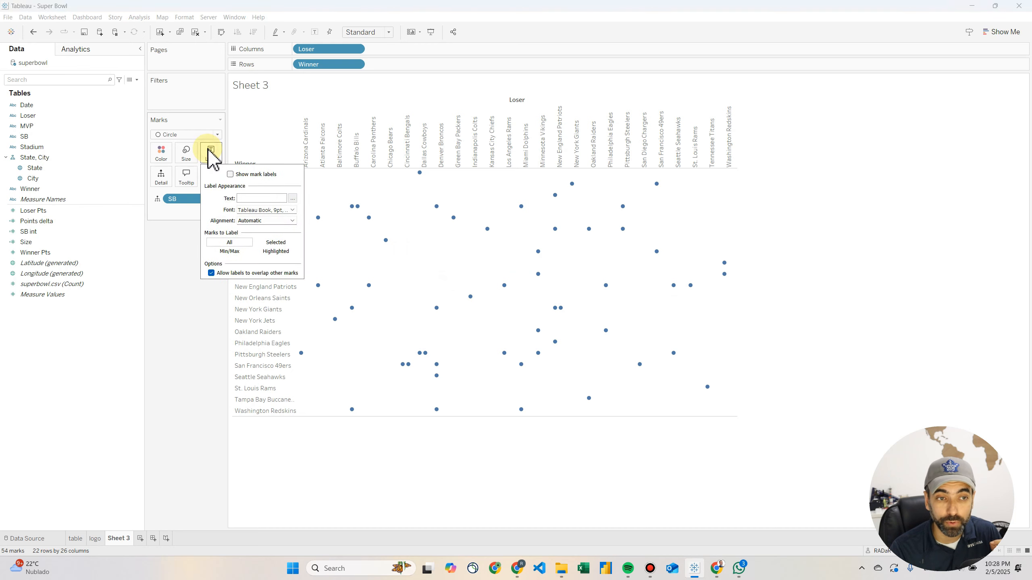
{"action": "left_click", "coordinate": [230, 174]}
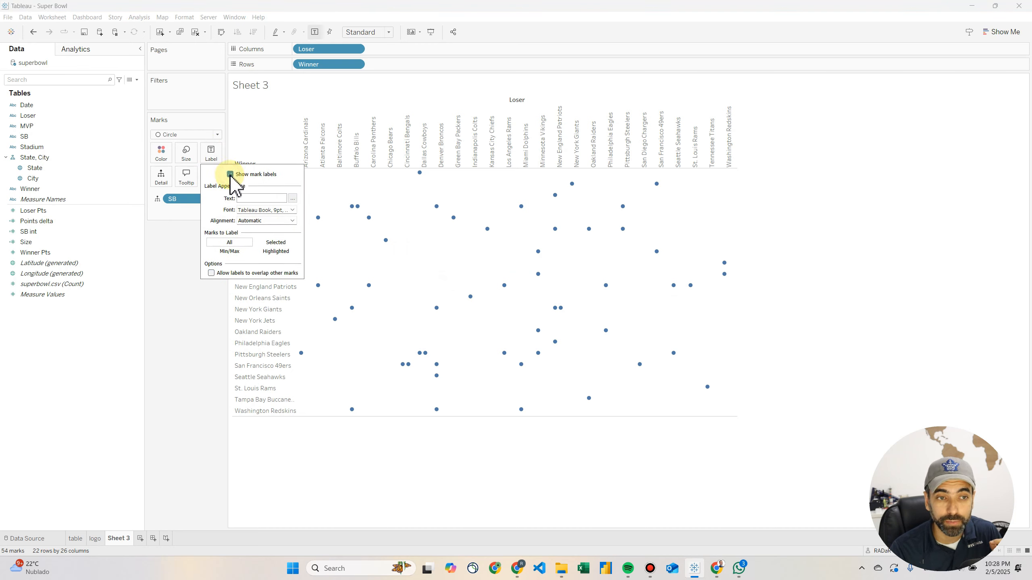
{"action": "left_click", "coordinate": [188, 308]}
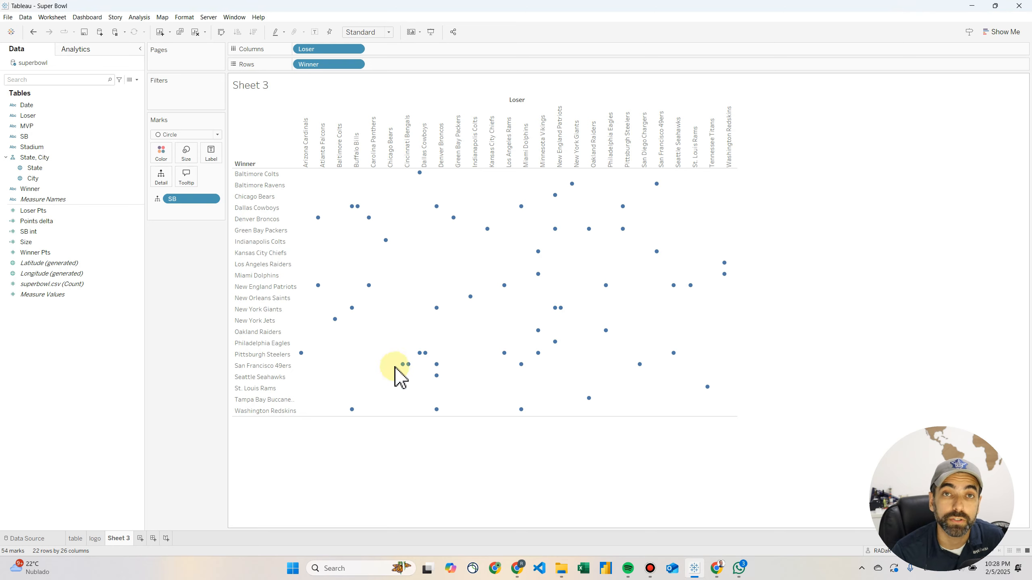
Examine the list of SB values in a filter dialog and close it without applying a filter
{"action": "left_click", "coordinate": [28, 137]}
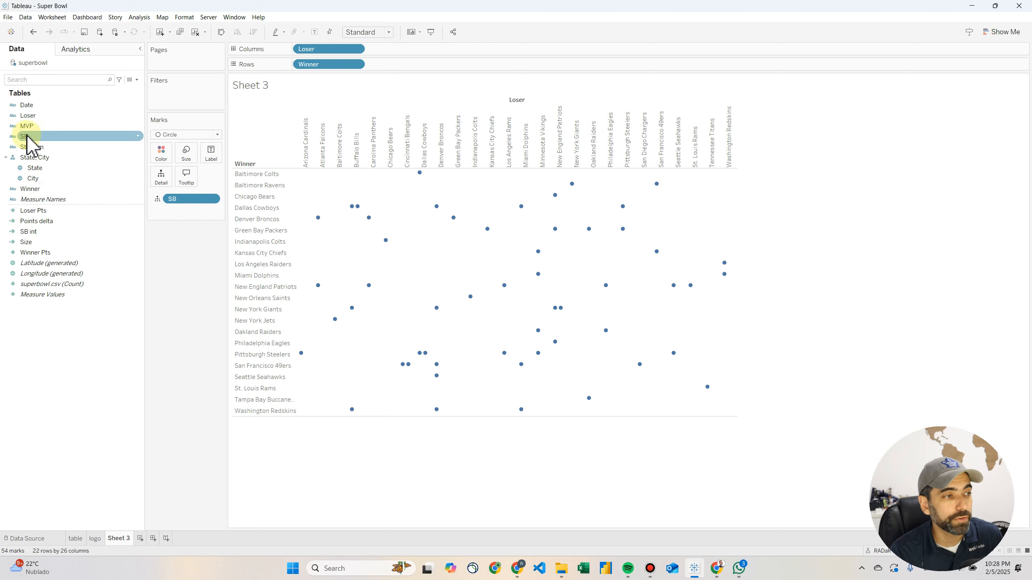
{"action": "left_click_drag", "start_coordinate": [28, 137], "coordinate": [179, 97]}
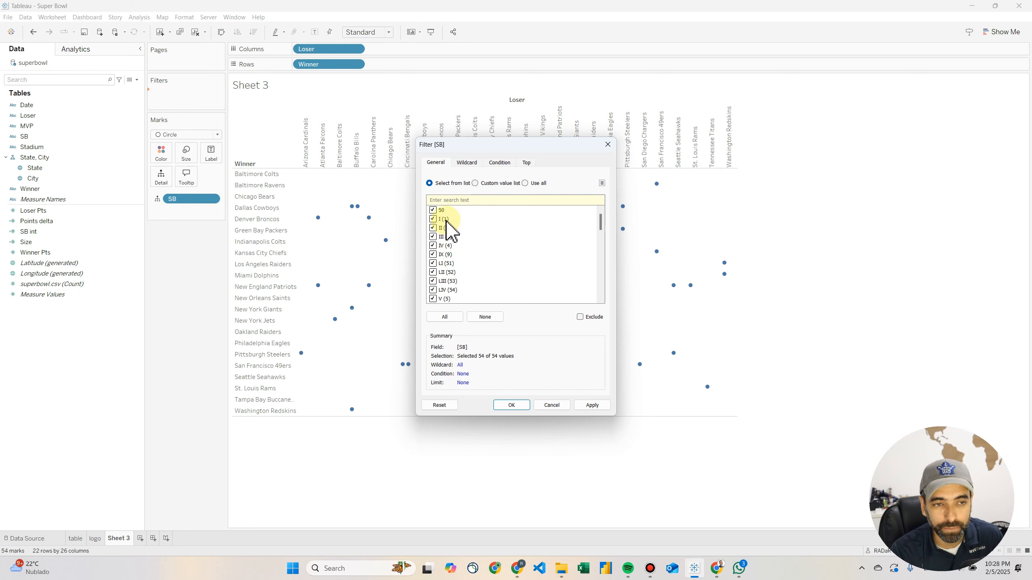
{"action": "left_click", "coordinate": [607, 144]}
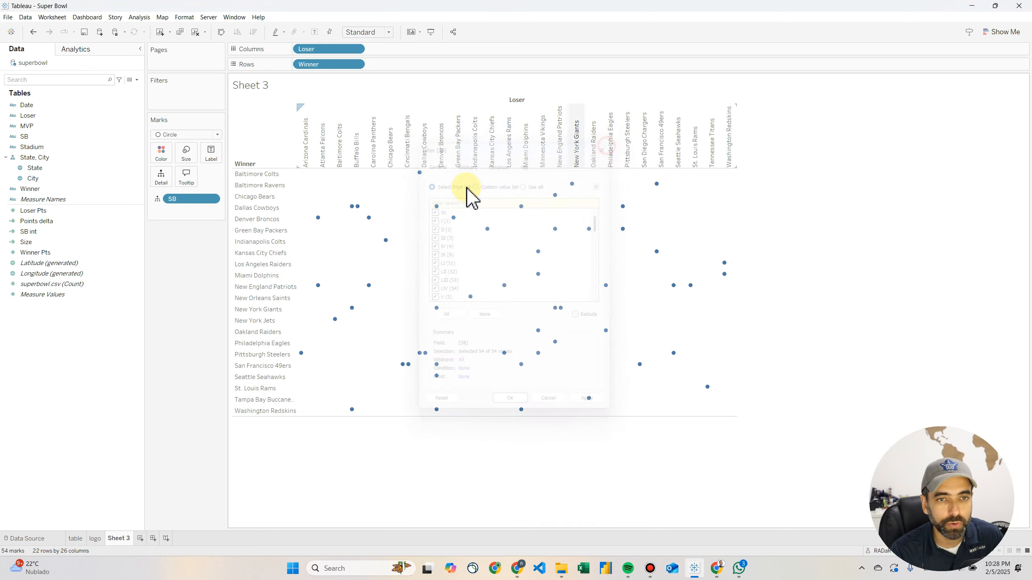
Open the SB int calculated field and highlight its REGEXP_EXTRACT expression to examine how the number is extracted
{"action": "right_click", "coordinate": [48, 232]}
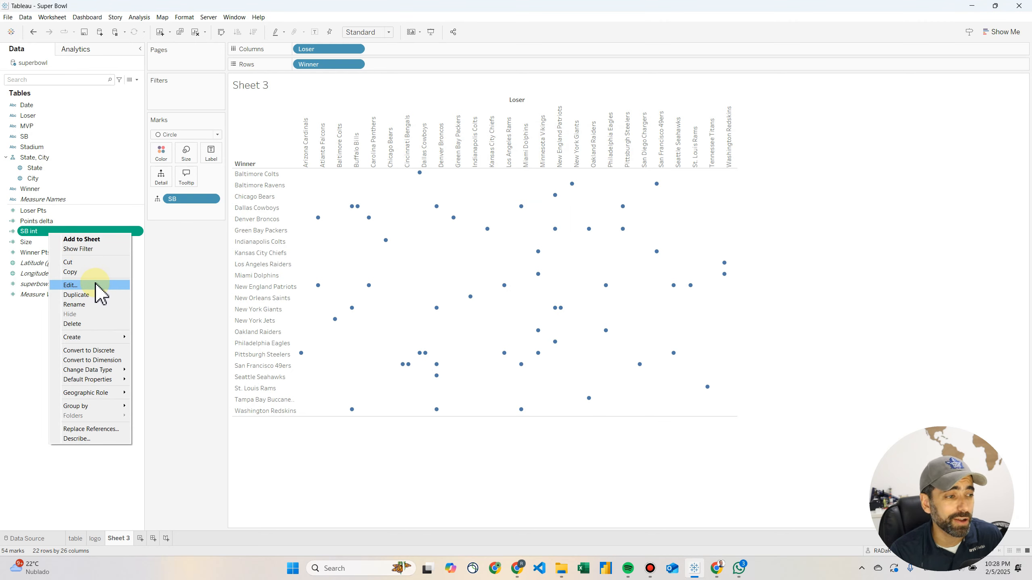
{"action": "left_click", "coordinate": [86, 285]}
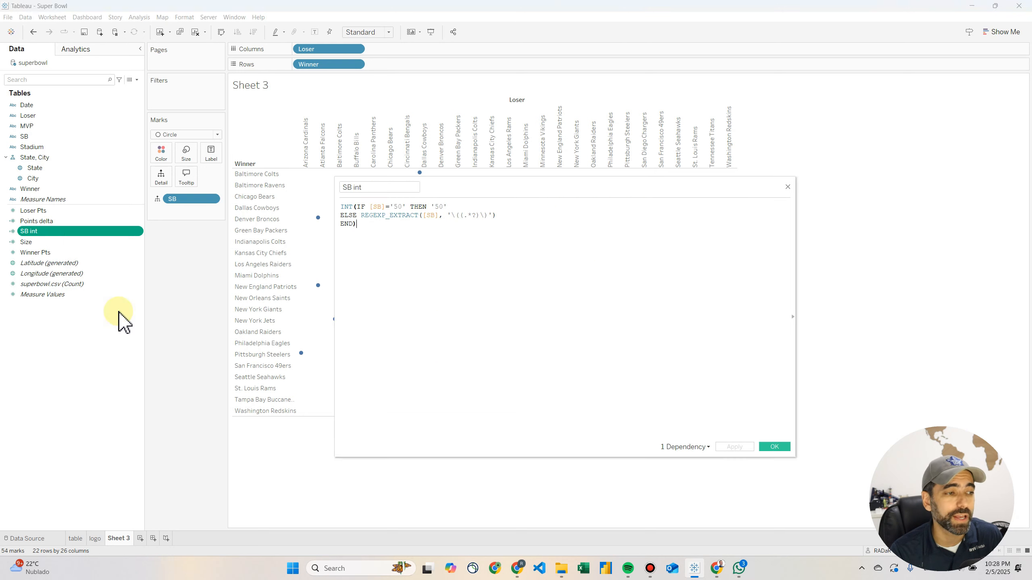
{"action": "left_click", "coordinate": [361, 216]}
{"action": "left_click_drag", "start_coordinate": [368, 219], "coordinate": [500, 220]}
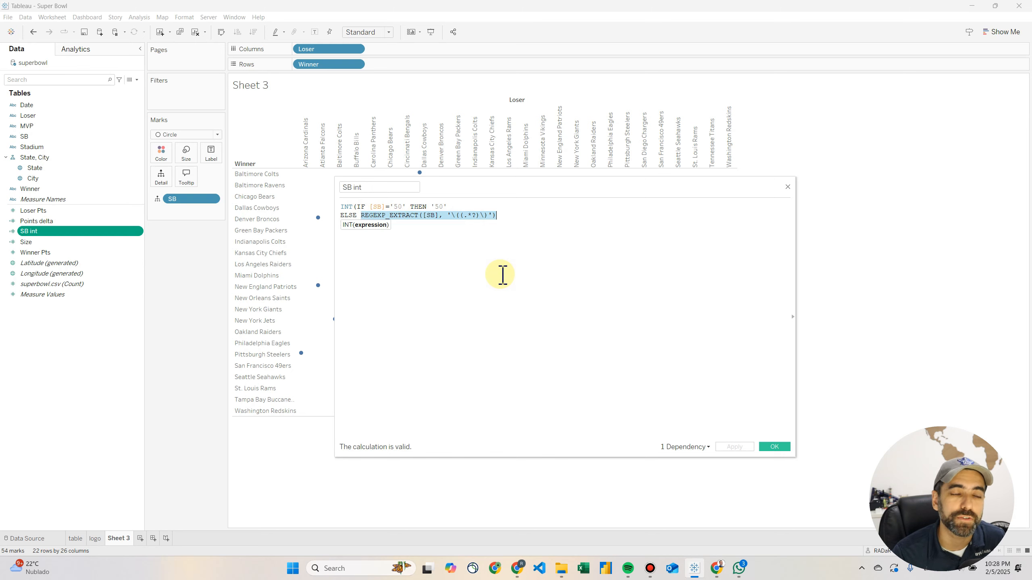
Examine the regex pattern, the '50' condition and the INT conversion in the SB int formula, and close the calculation
{"action": "left_click", "coordinate": [460, 216]}
{"action": "left_click_drag", "start_coordinate": [461, 216], "coordinate": [481, 218]}
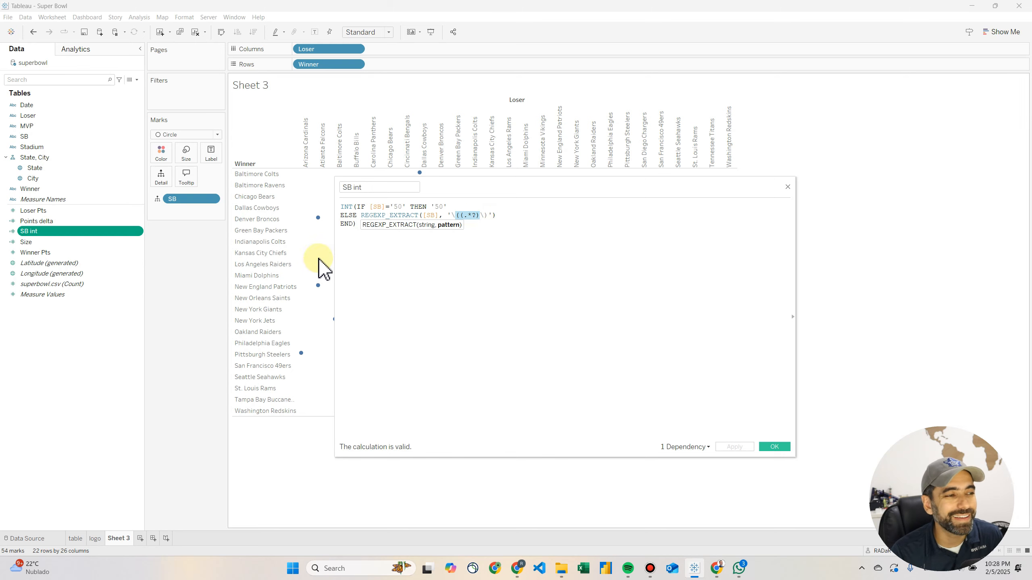
{"action": "left_click_drag", "start_coordinate": [447, 206], "coordinate": [385, 206]}
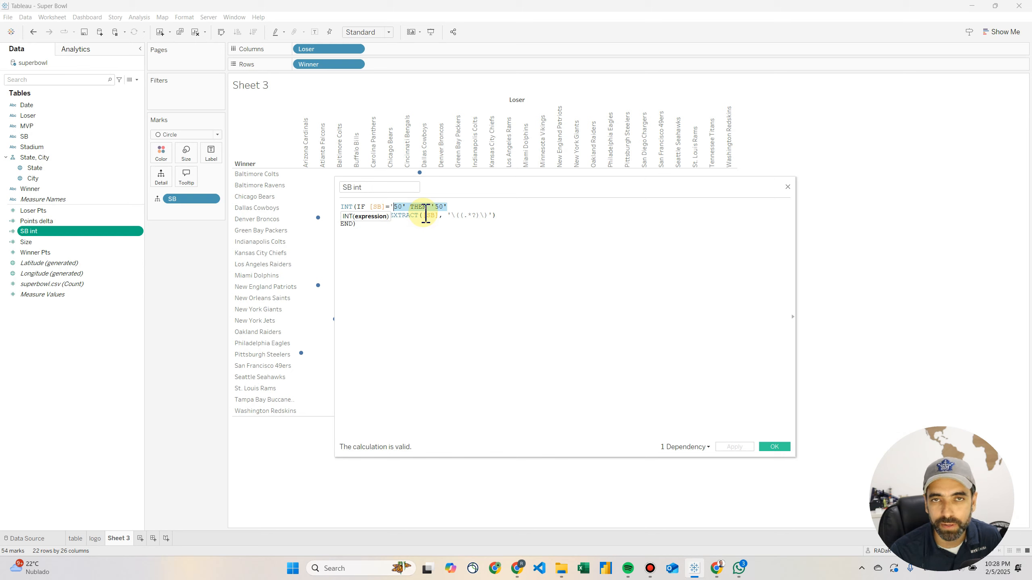
{"action": "left_click_drag", "start_coordinate": [454, 207], "coordinate": [343, 206]}
{"action": "left_click", "coordinate": [381, 227]}
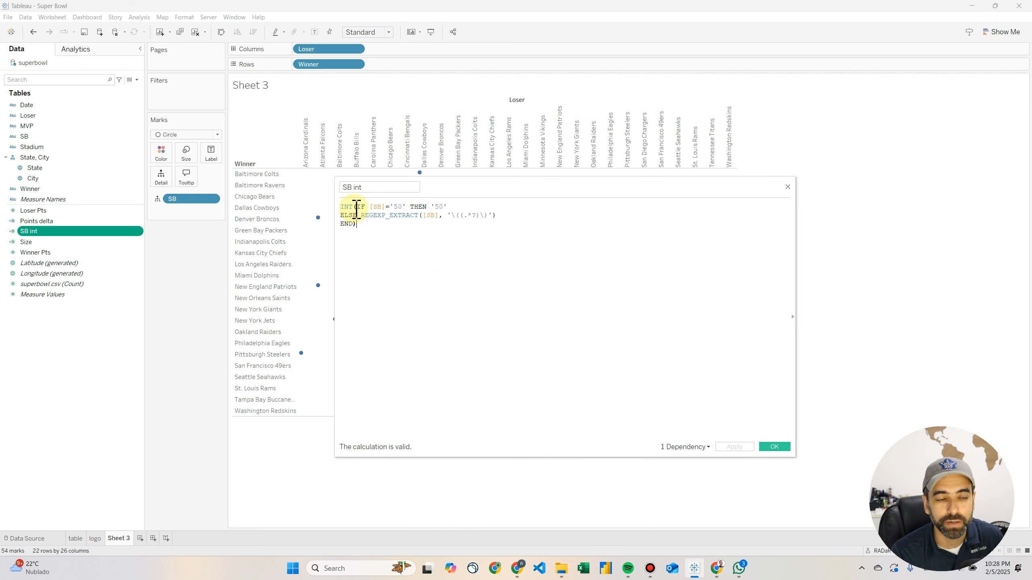
{"action": "left_click_drag", "start_coordinate": [354, 207], "coordinate": [344, 206]}
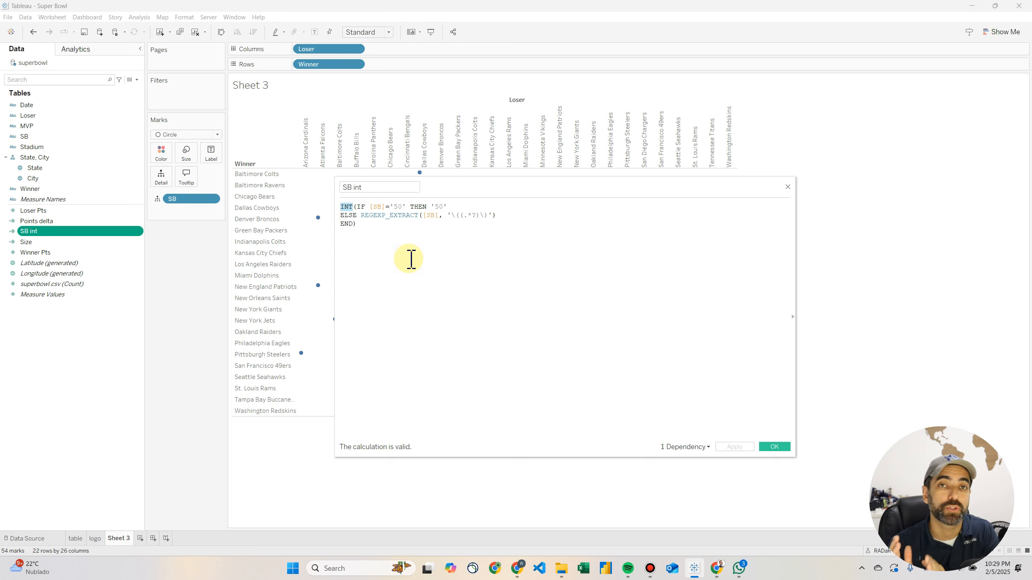
{"action": "left_click", "coordinate": [773, 447]}
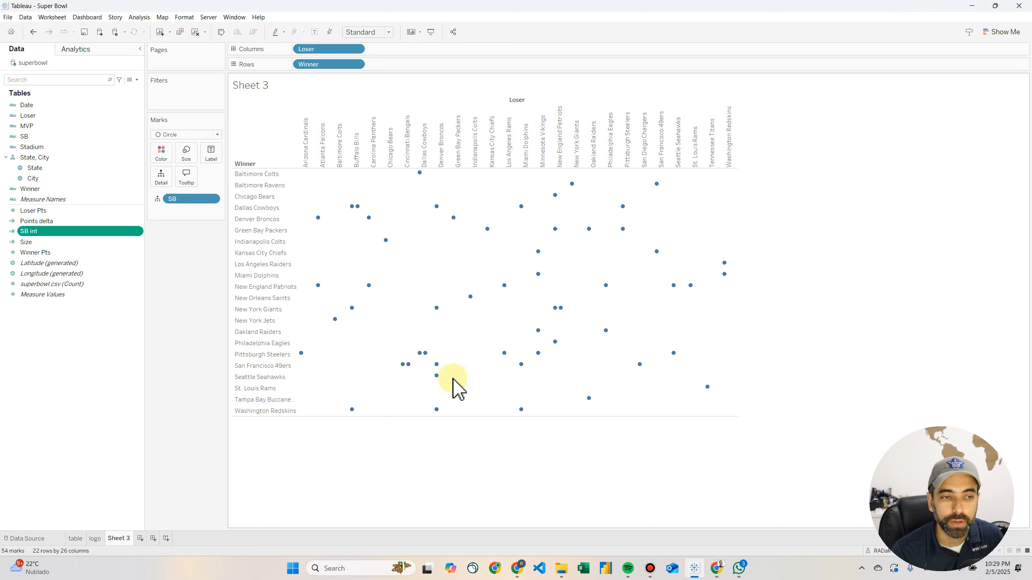
Color the circles by SB int and inspect the marks in the Minnesota Vikings loser column
{"action": "left_click_drag", "start_coordinate": [61, 232], "coordinate": [161, 156]}
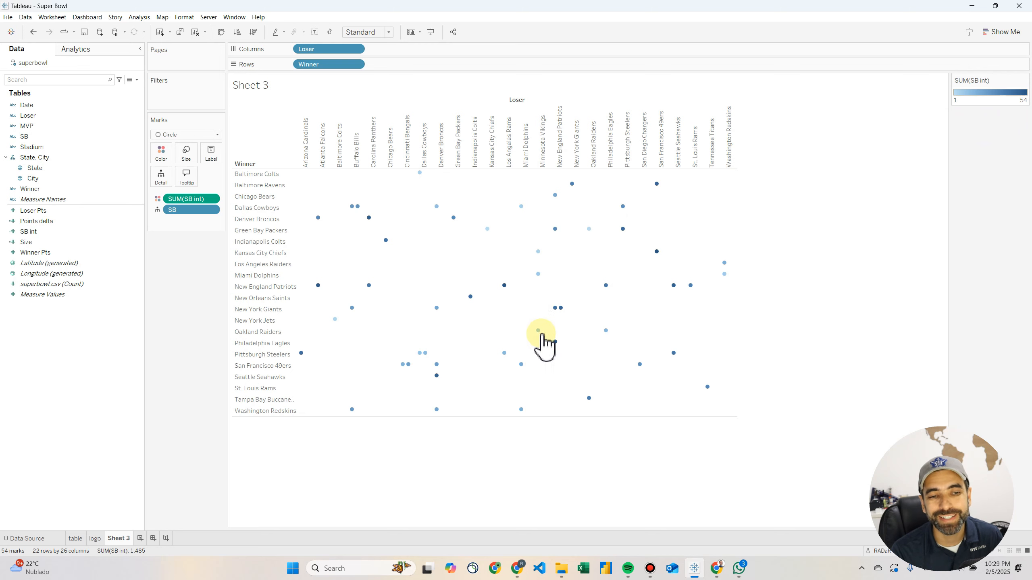
{"action": "mouse_move", "coordinate": [538, 331]}
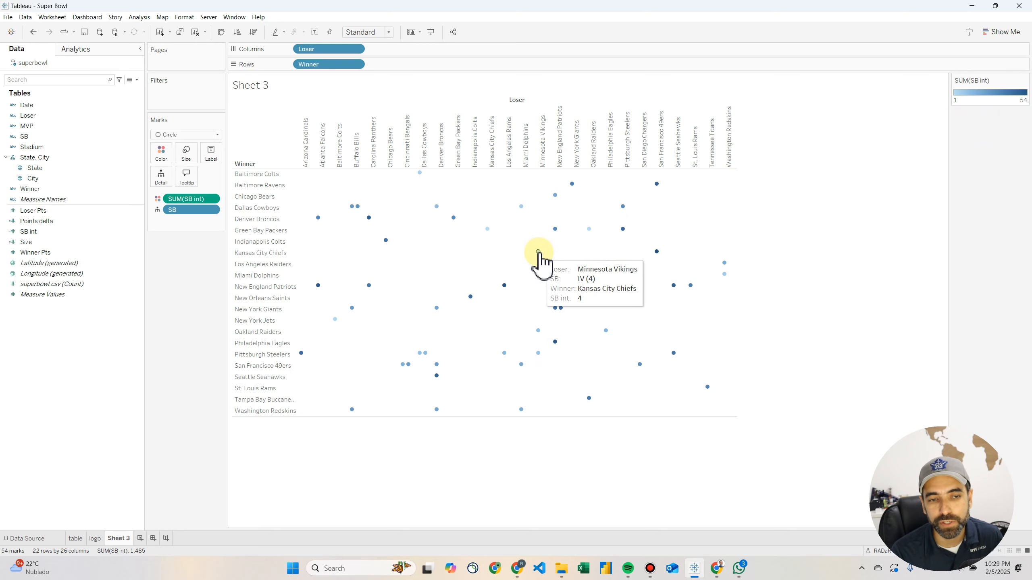
{"action": "mouse_move", "coordinate": [538, 274]}
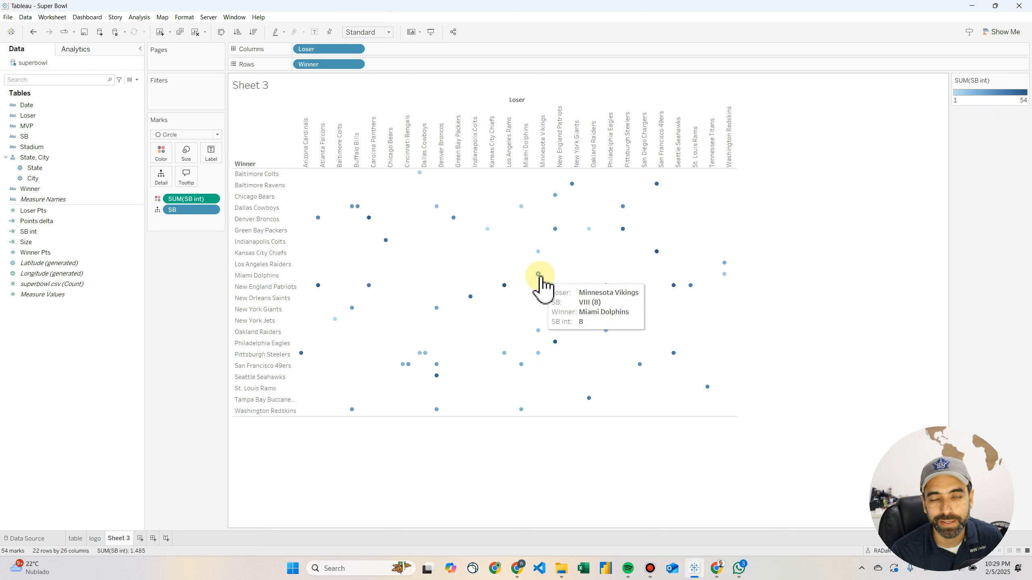
{"action": "mouse_move", "coordinate": [538, 251]}
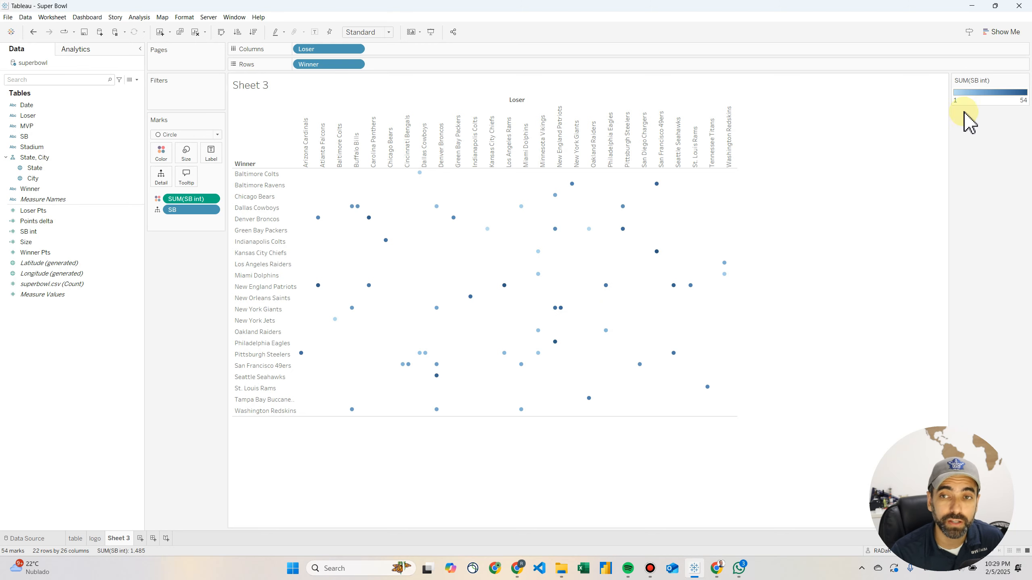
Change the SB int color palette to Red with stepped color in 5 steps
{"action": "left_click", "coordinate": [1024, 80]}
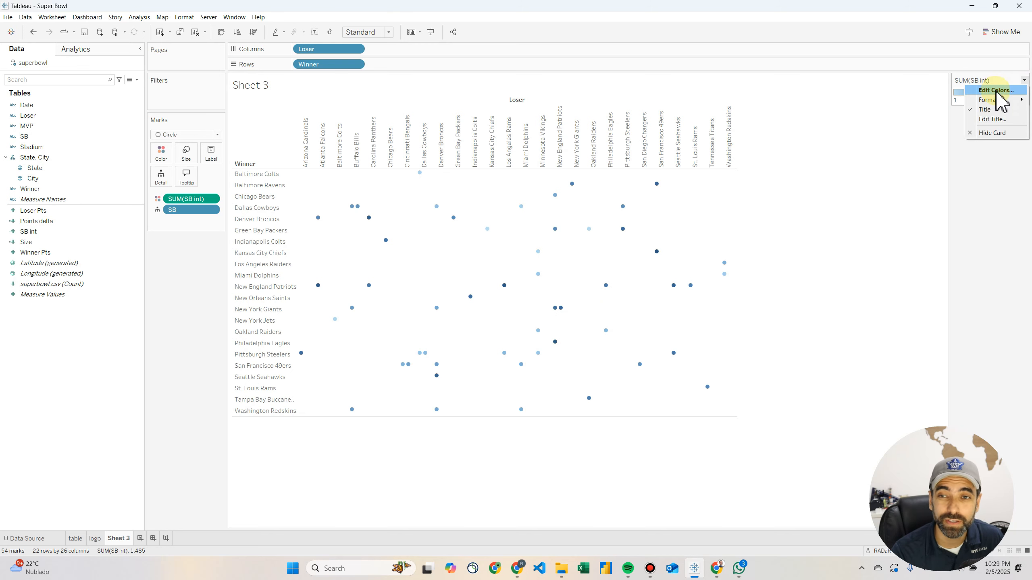
{"action": "left_click", "coordinate": [996, 91]}
{"action": "left_click", "coordinate": [590, 244]}
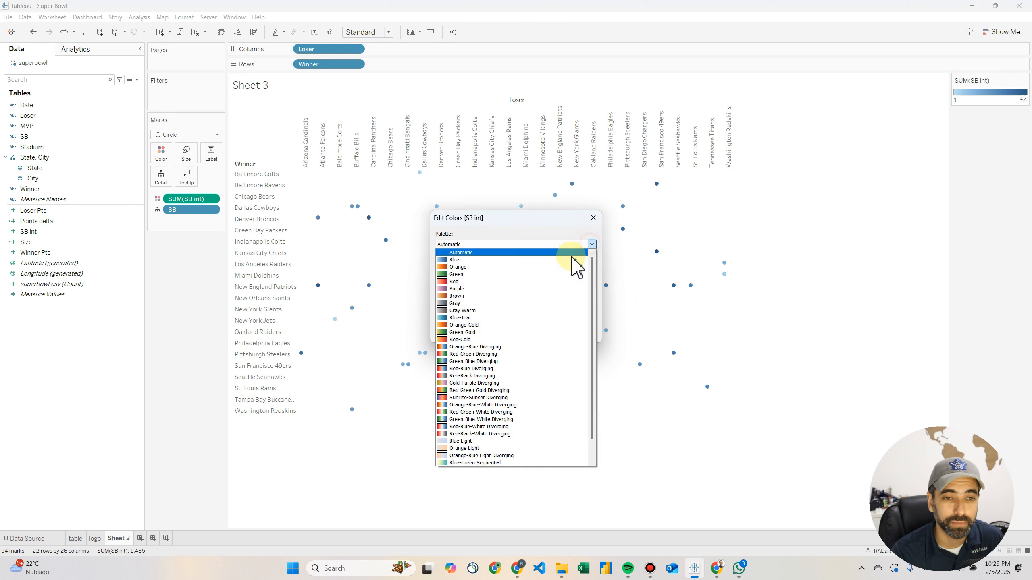
{"action": "left_click", "coordinate": [463, 282]}
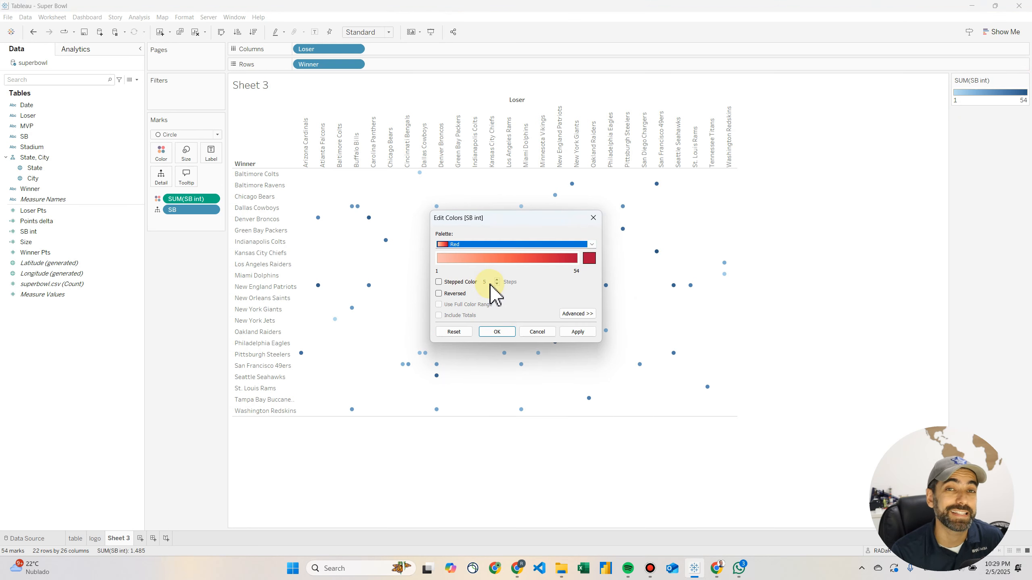
{"action": "left_click", "coordinate": [439, 282]}
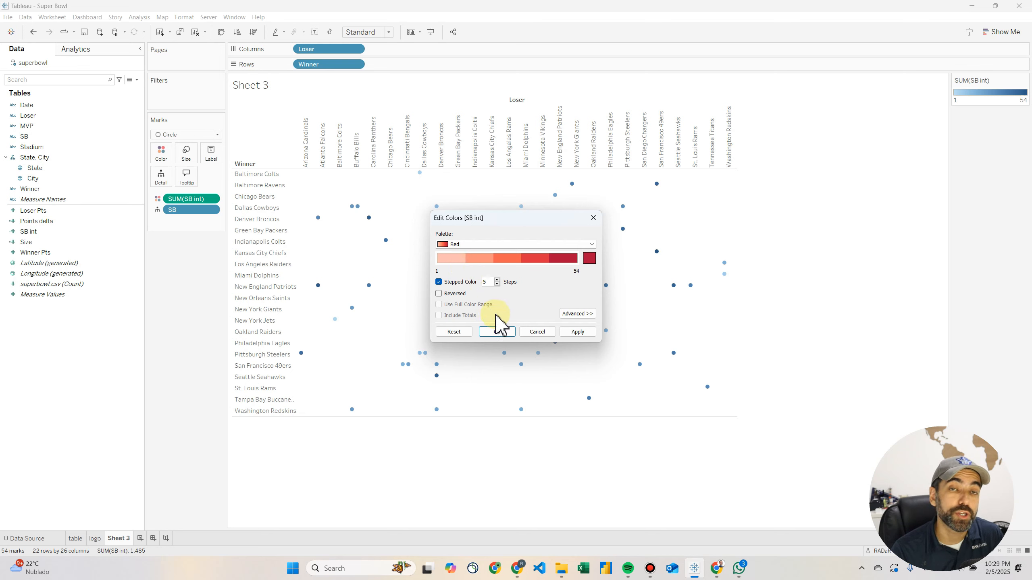
{"action": "left_click", "coordinate": [499, 332]}
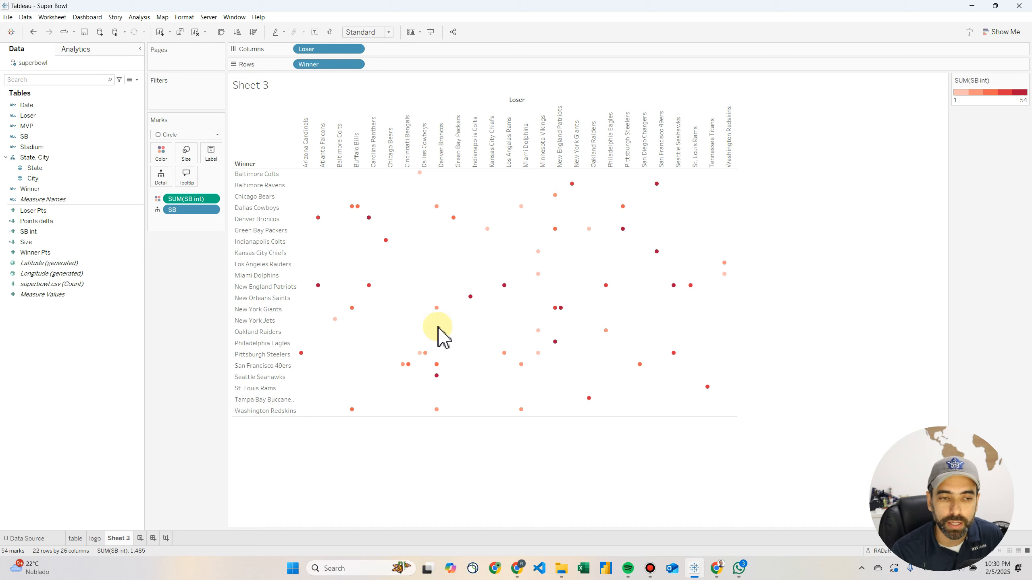
Inspect the Denver Broncos–Carolina Panthers and Pittsburgh Steelers–Arizona Cardinals marks, and enlarge all the circles moderately
{"action": "mouse_move", "coordinate": [370, 219]}
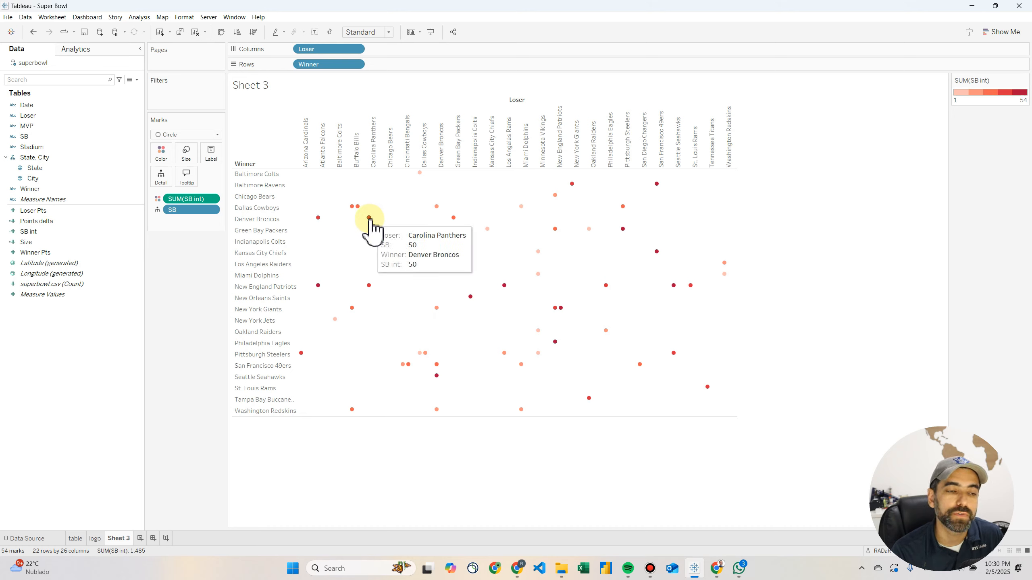
{"action": "mouse_move", "coordinate": [302, 352]}
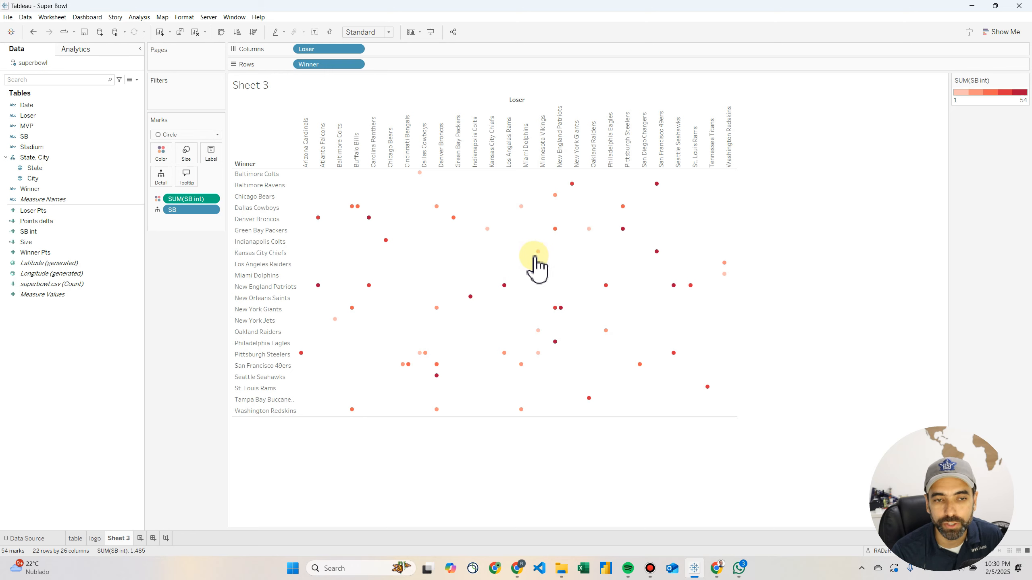
{"action": "left_click", "coordinate": [187, 154]}
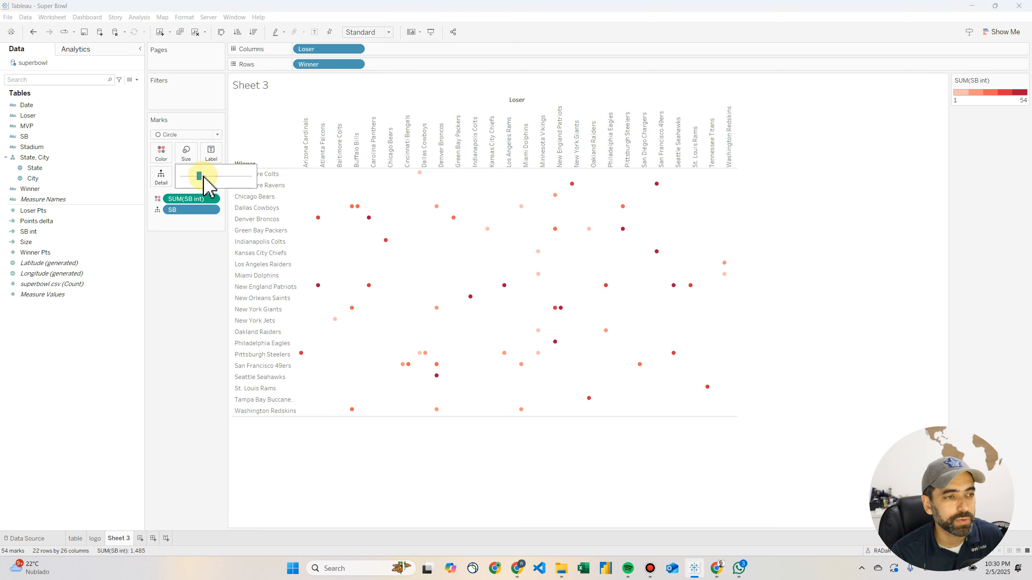
{"action": "left_click_drag", "start_coordinate": [218, 179], "coordinate": [220, 178]}
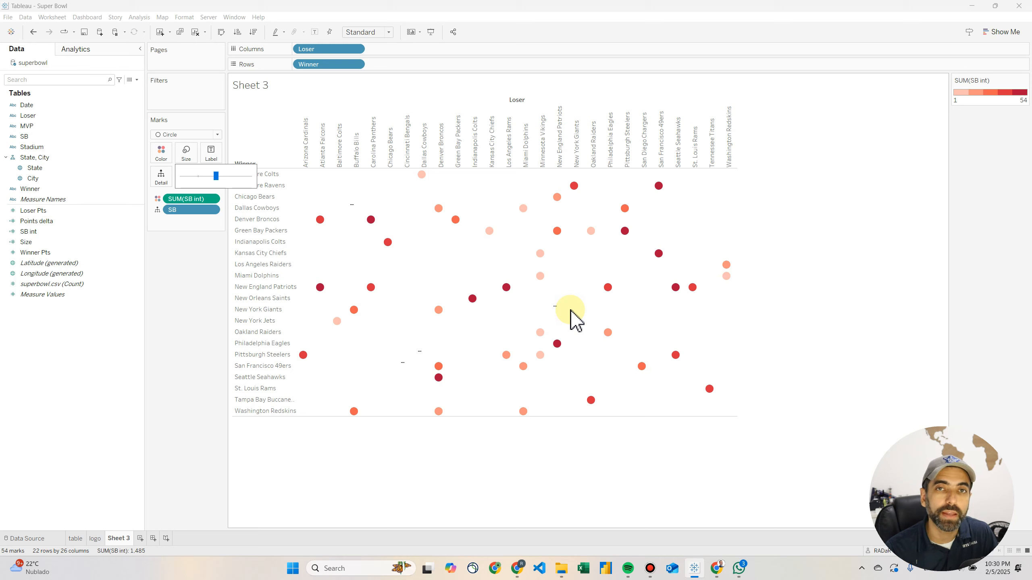
Open the Points delta calculated field, examine how it subtracts loser points from winner points, and close it
{"action": "left_click", "coordinate": [45, 221]}
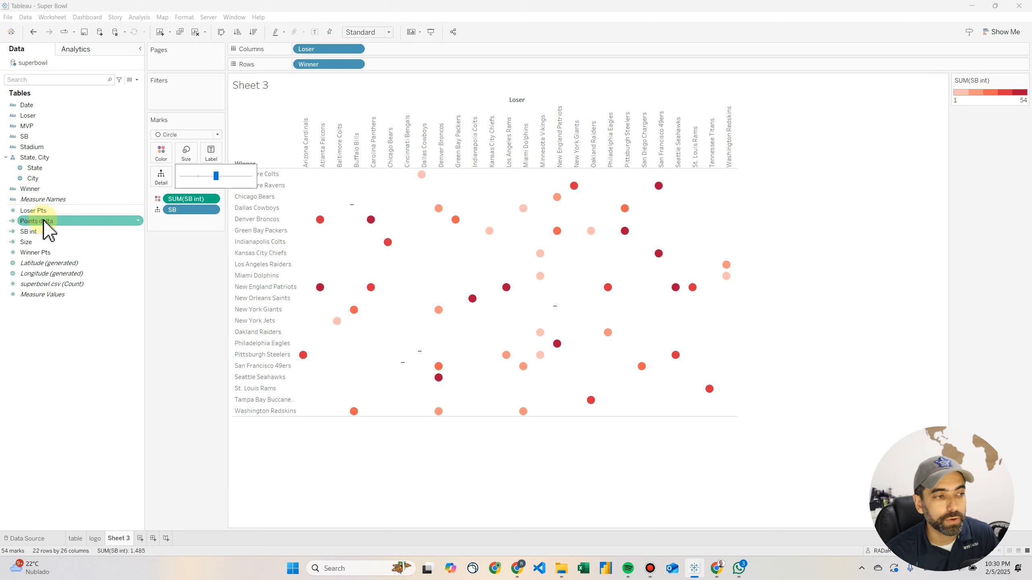
{"action": "right_click", "coordinate": [43, 221]}
{"action": "left_click", "coordinate": [80, 269]}
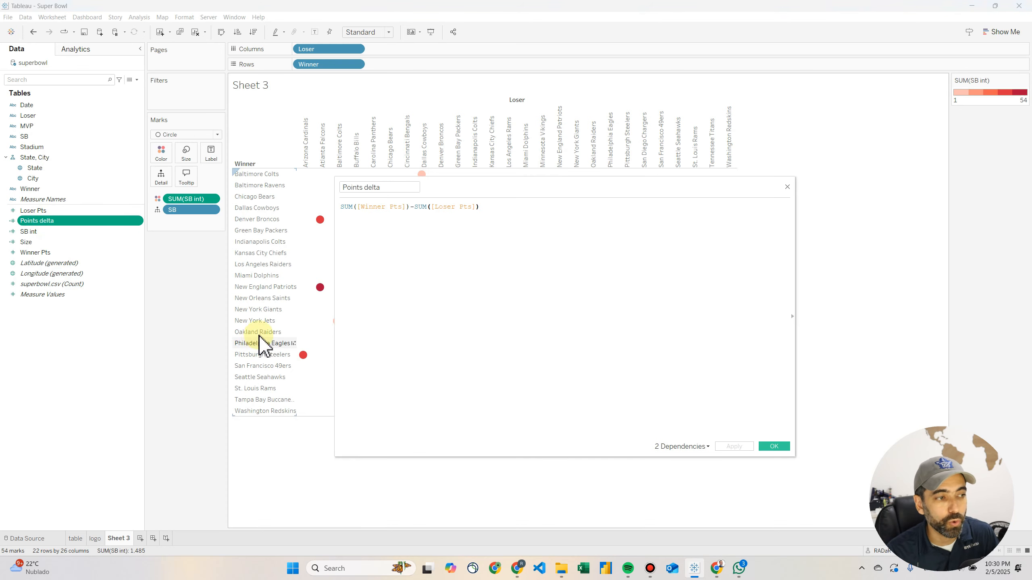
{"action": "left_click_drag", "start_coordinate": [408, 207], "coordinate": [348, 211]}
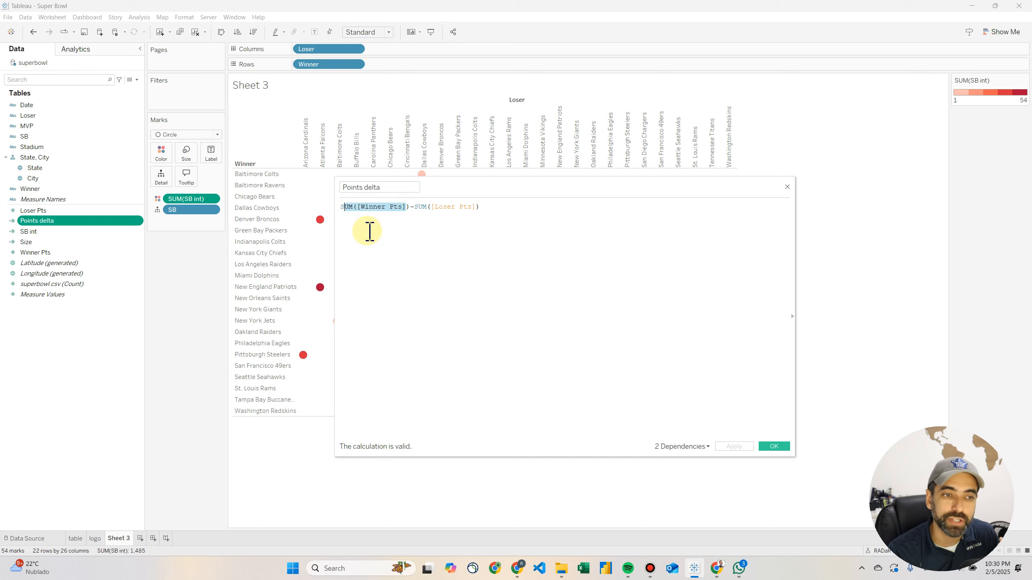
{"action": "left_click", "coordinate": [487, 208]}
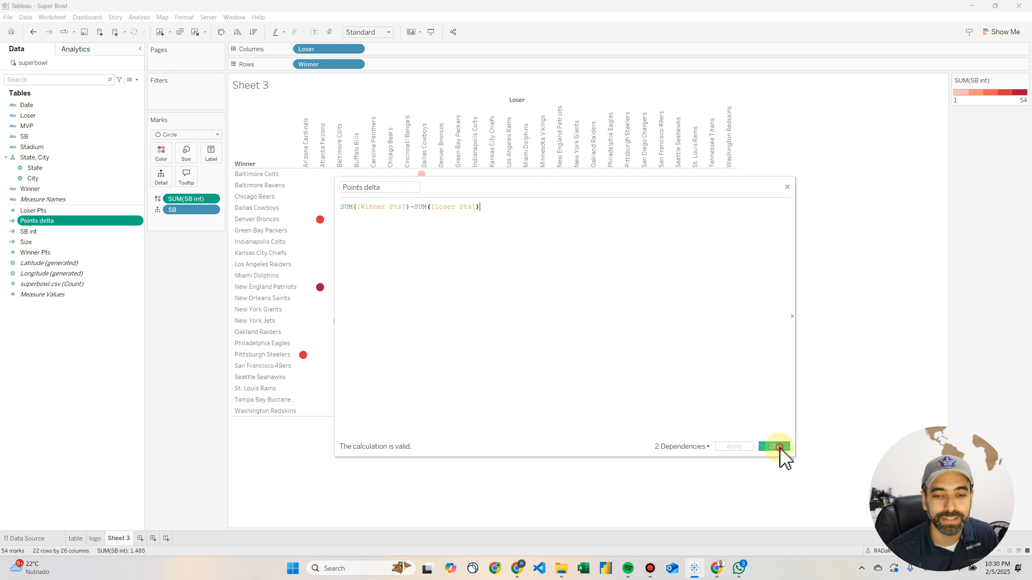
{"action": "left_click", "coordinate": [775, 446]}
Size the circles by Points delta and inspect the large San Francisco 49ers mark and the small New York Giants mark
{"action": "left_click_drag", "start_coordinate": [60, 221], "coordinate": [188, 159]}
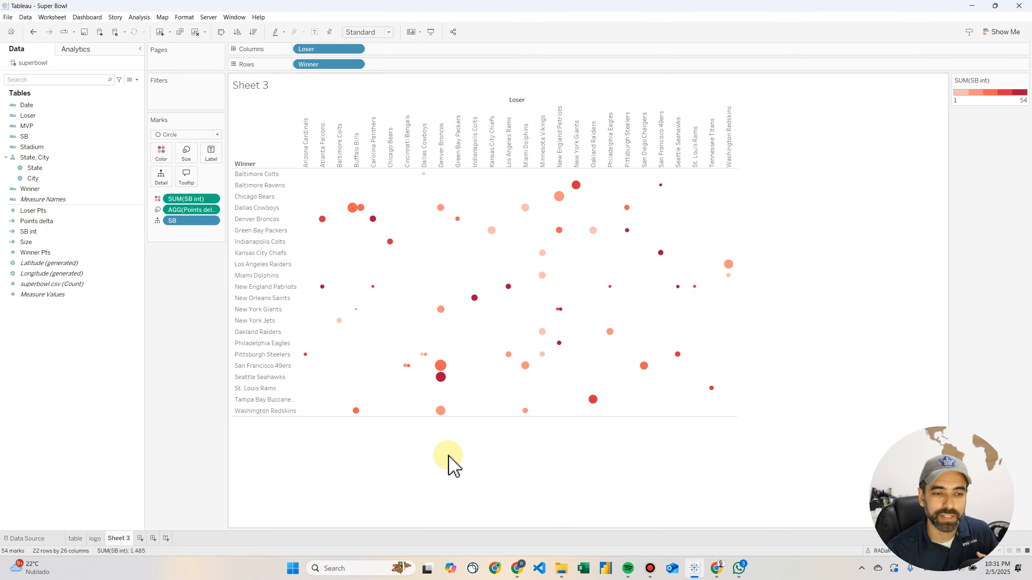
{"action": "mouse_move", "coordinate": [444, 369]}
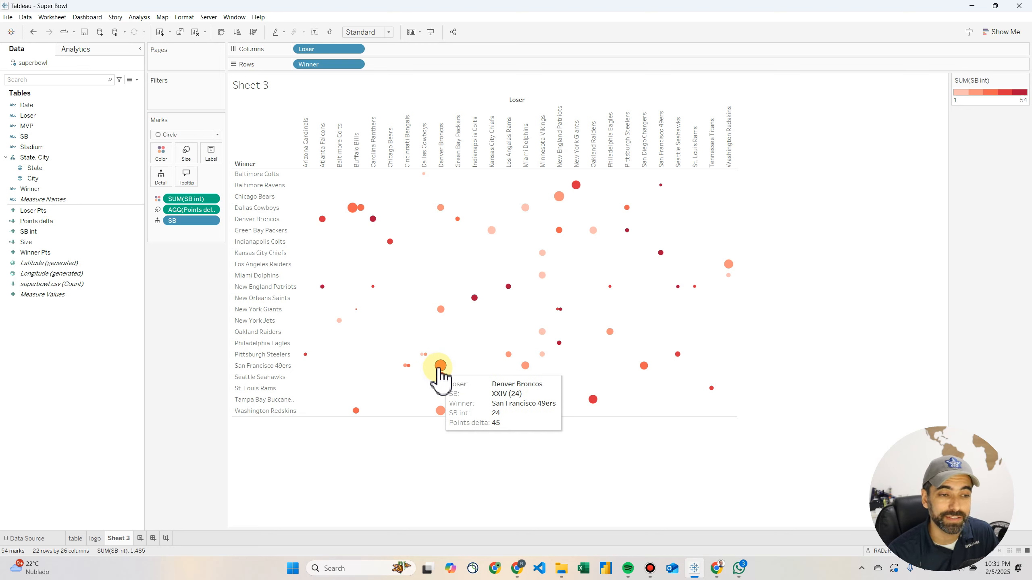
{"action": "mouse_move", "coordinate": [356, 310]}
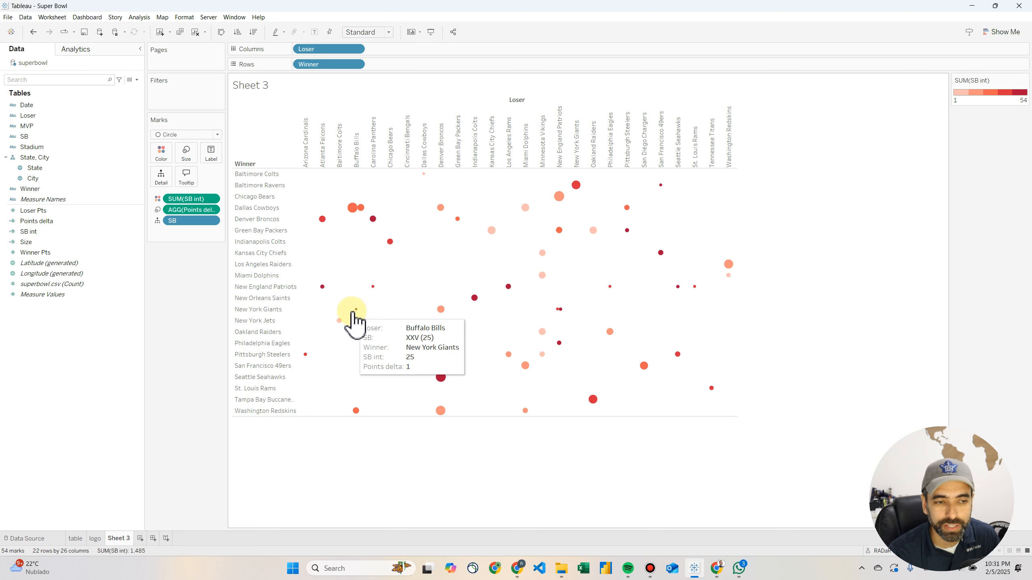
{"action": "mouse_move", "coordinate": [374, 285]}
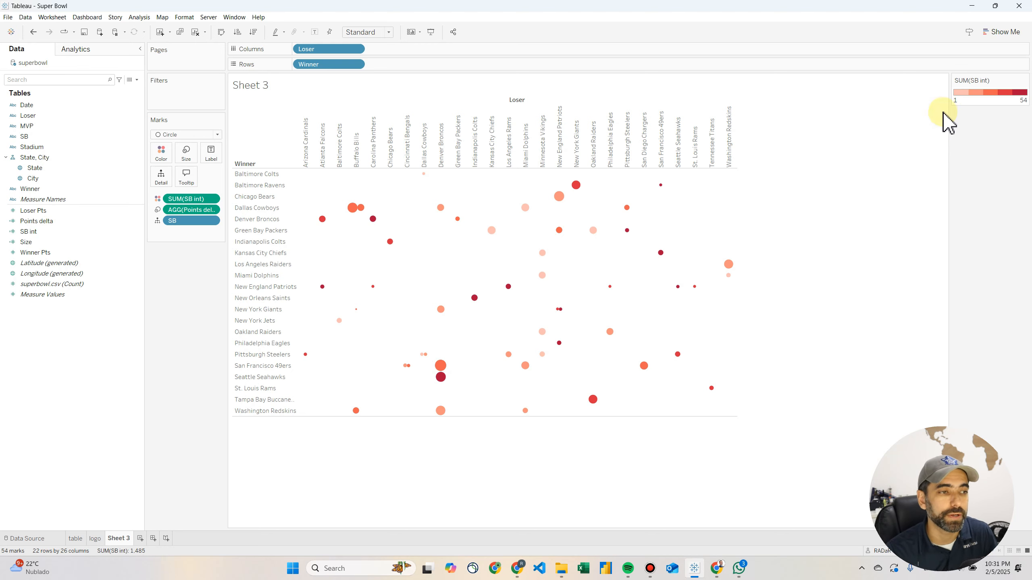
Open the Size calculated field, examine the Points delta thresholds and the size assigned to each, and close it
{"action": "left_click", "coordinate": [28, 242]}
{"action": "right_click", "coordinate": [38, 244]}
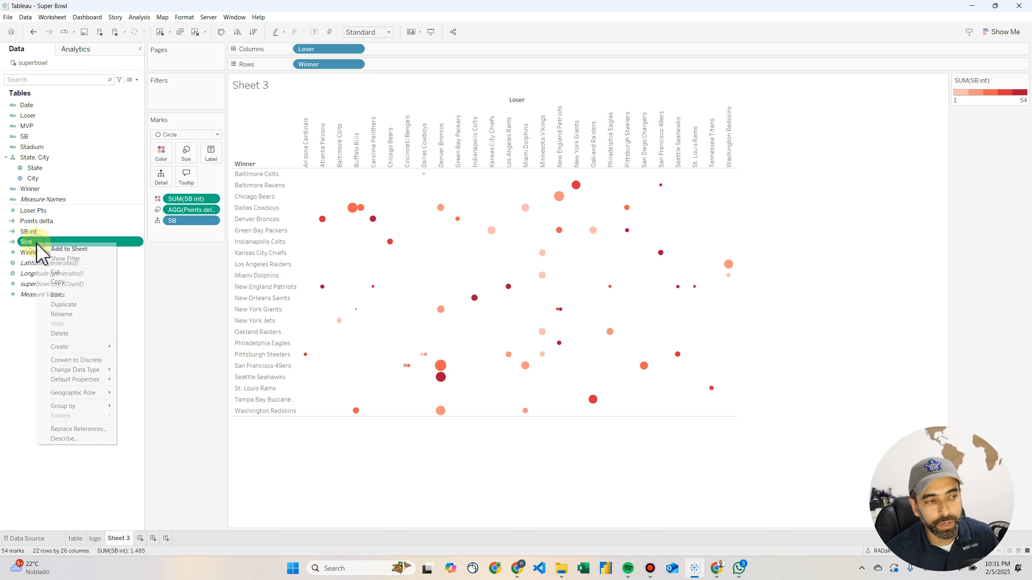
{"action": "left_click", "coordinate": [67, 295]}
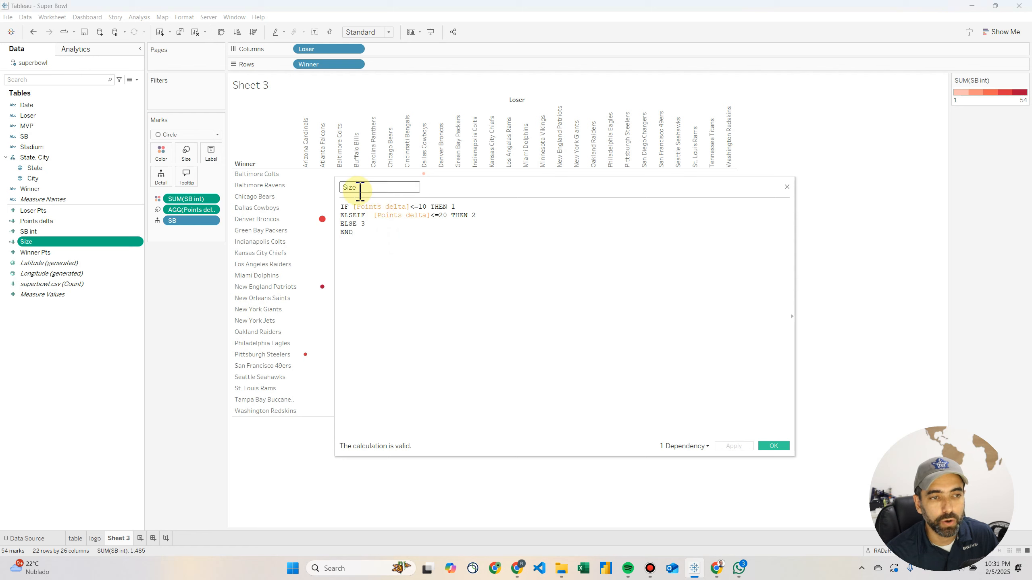
{"action": "left_click_drag", "start_coordinate": [368, 233], "coordinate": [340, 206]}
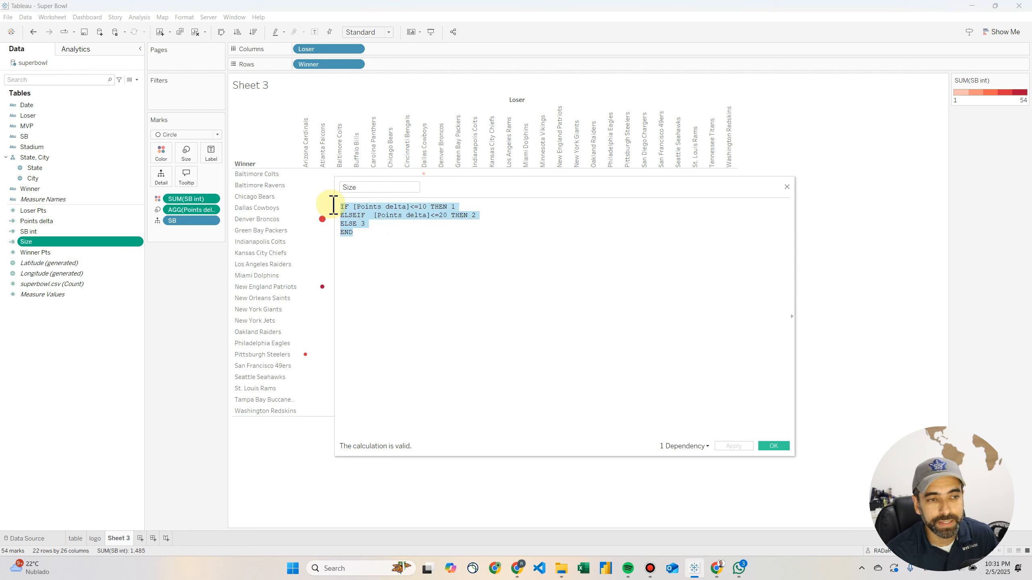
{"action": "left_click", "coordinate": [377, 209]}
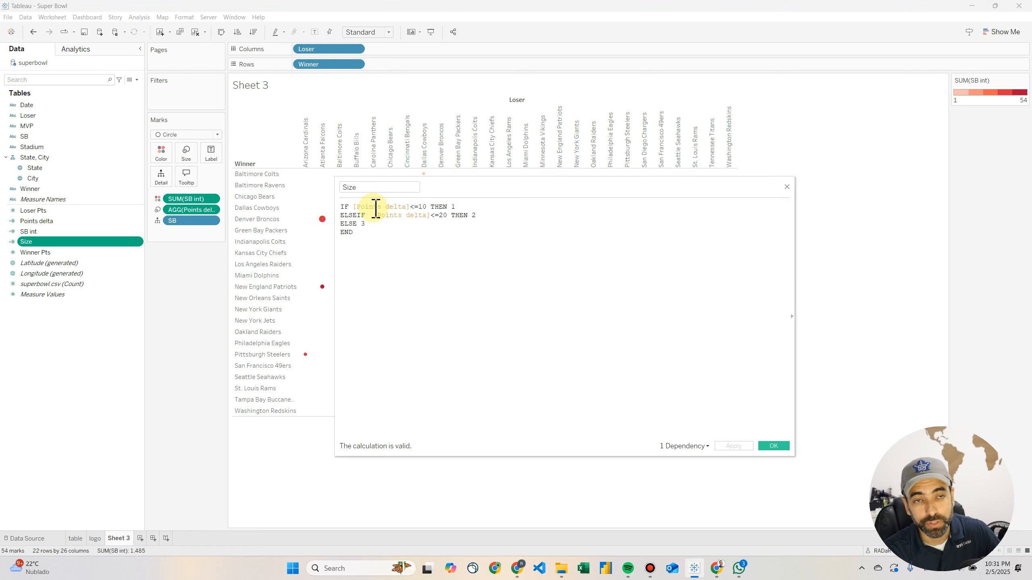
{"action": "left_click_drag", "start_coordinate": [356, 207], "coordinate": [406, 207]}
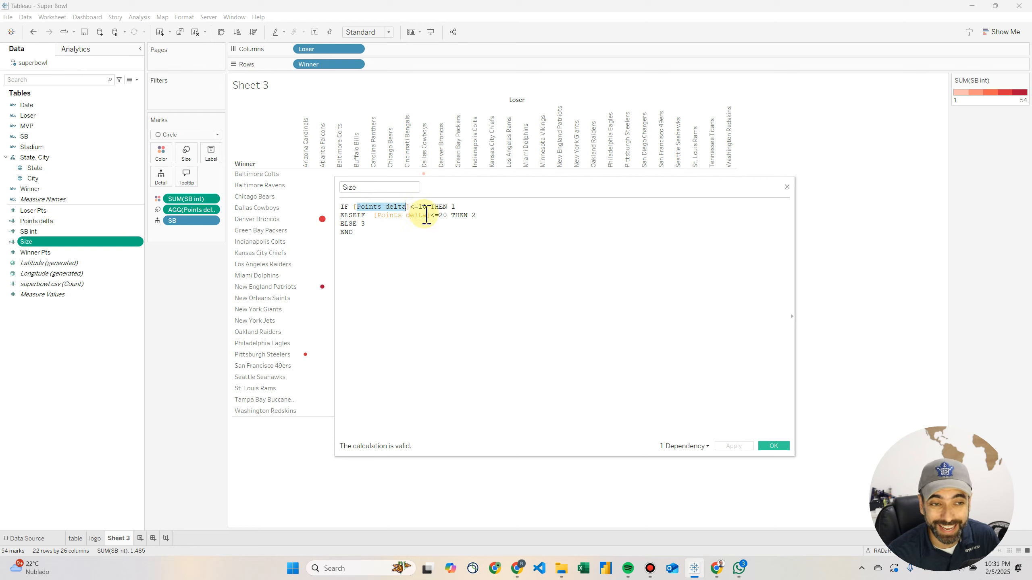
{"action": "double_click", "coordinate": [454, 207]}
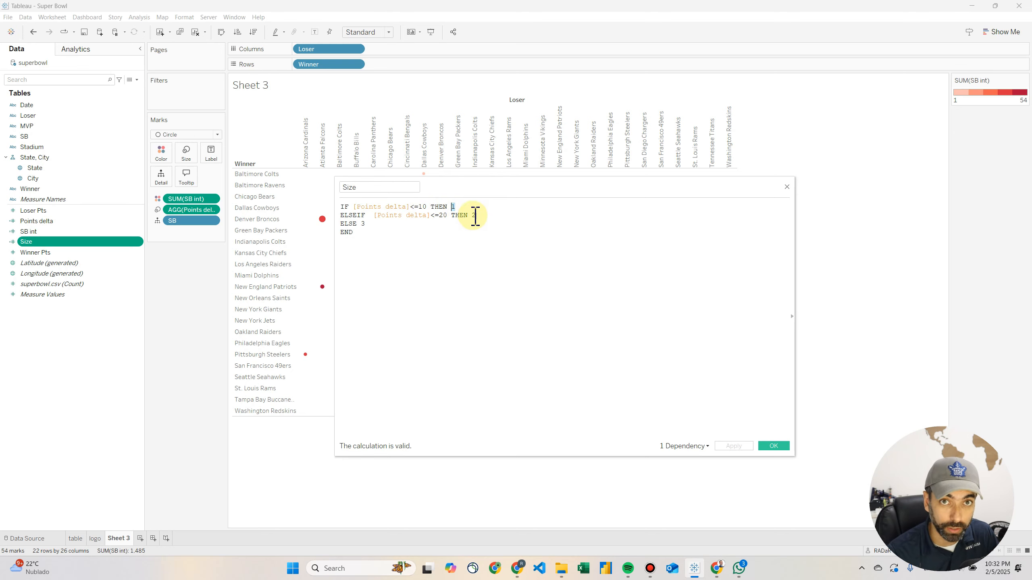
{"action": "left_click", "coordinate": [443, 215]}
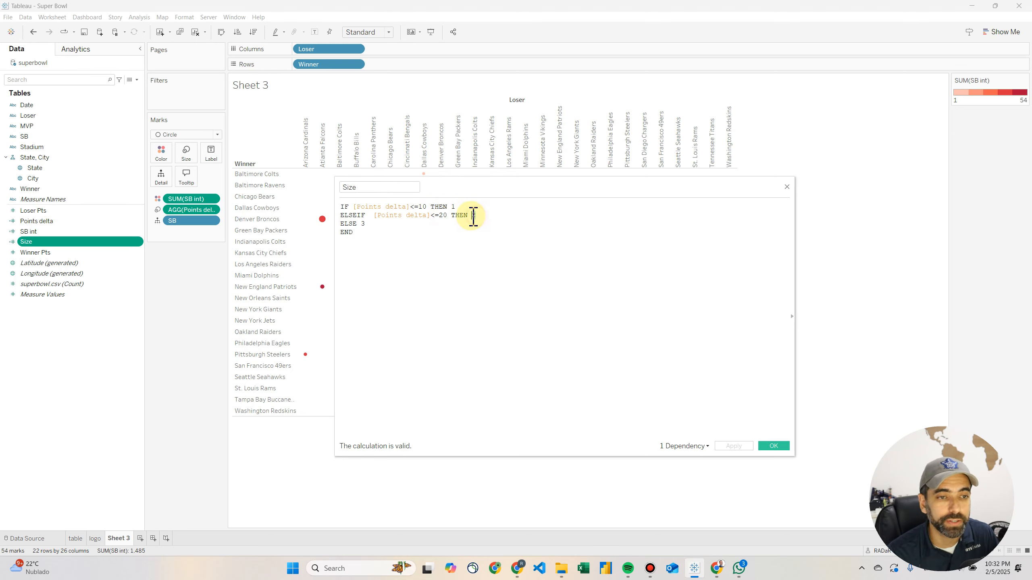
{"action": "left_click_drag", "start_coordinate": [358, 225], "coordinate": [365, 224]}
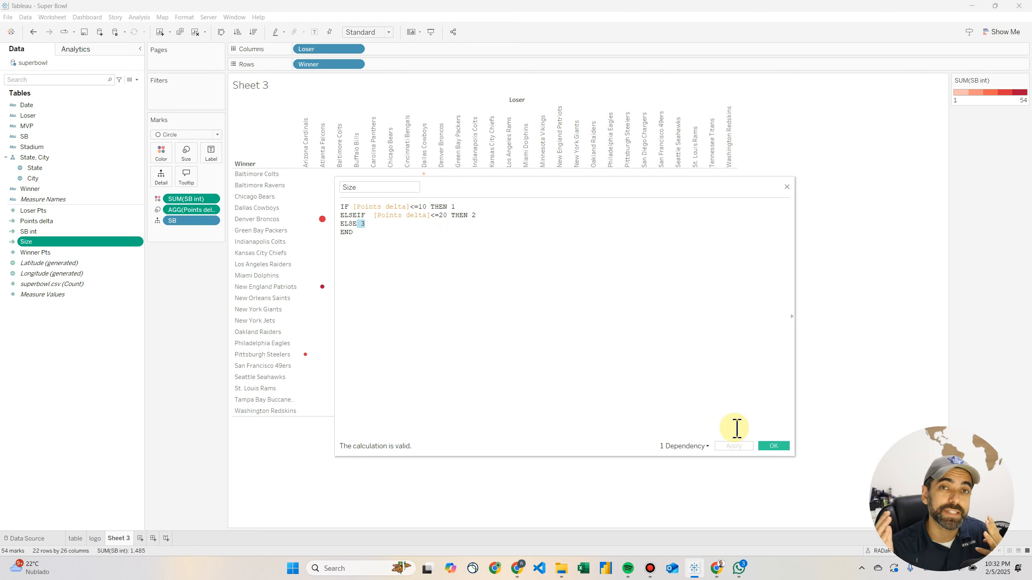
{"action": "left_click", "coordinate": [773, 446]}
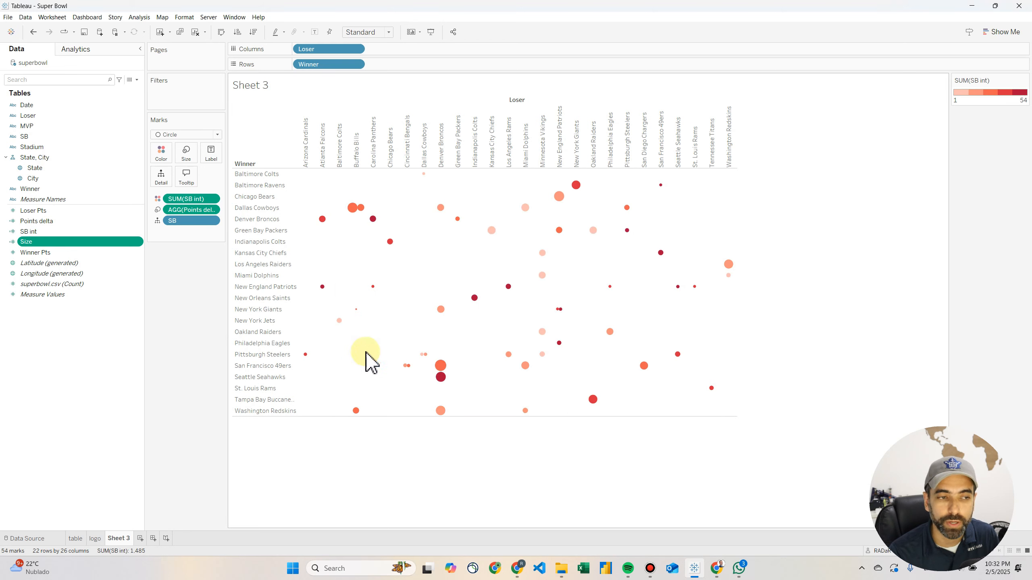
Replace Points delta with the Size field as the circles' size encoding and inspect the resulting marks
{"action": "left_click_drag", "start_coordinate": [45, 243], "coordinate": [189, 215]}
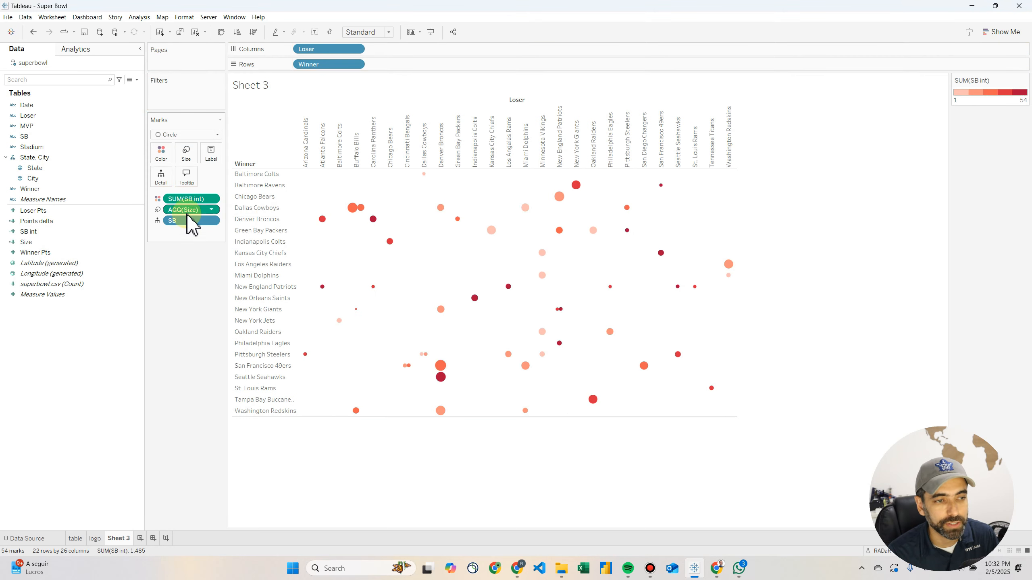
{"action": "mouse_move", "coordinate": [446, 368]}
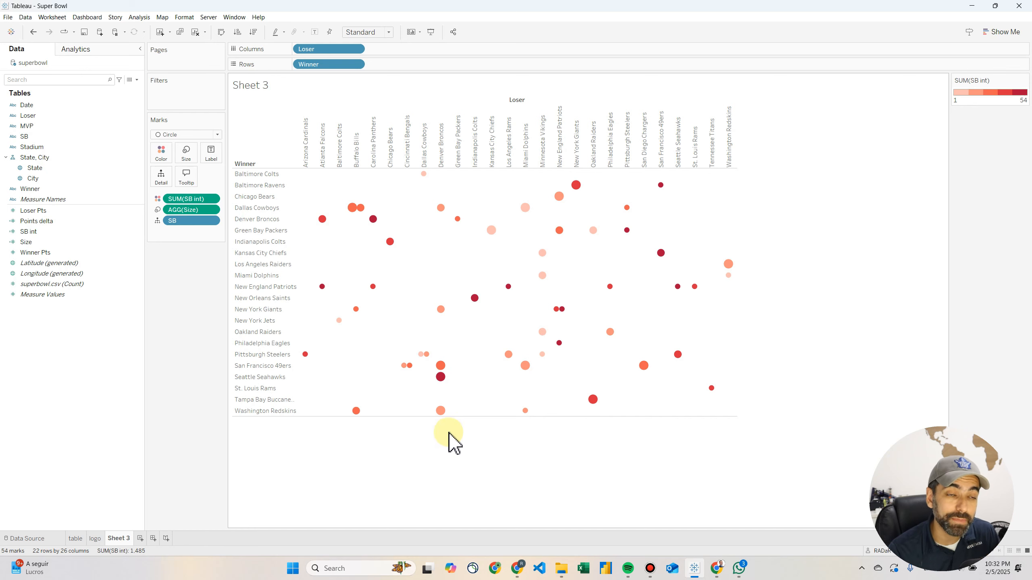
{"action": "mouse_move", "coordinate": [361, 209]}
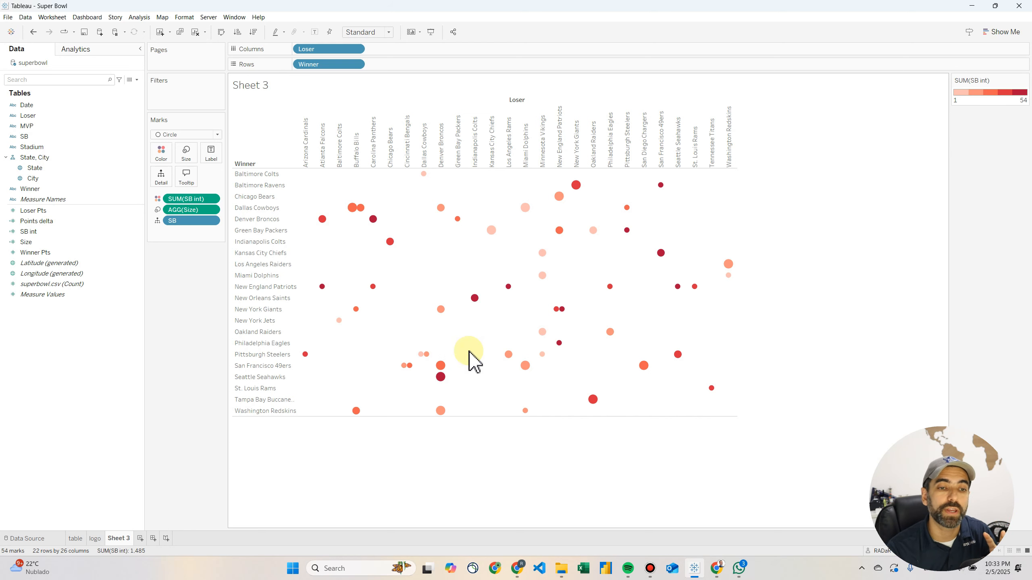
Switch to the finished table sheet and view the tooltip of the Seattle Seahawks versus Denver Broncos mark
{"action": "left_click", "coordinate": [76, 539]}
{"action": "mouse_move", "coordinate": [420, 389]}
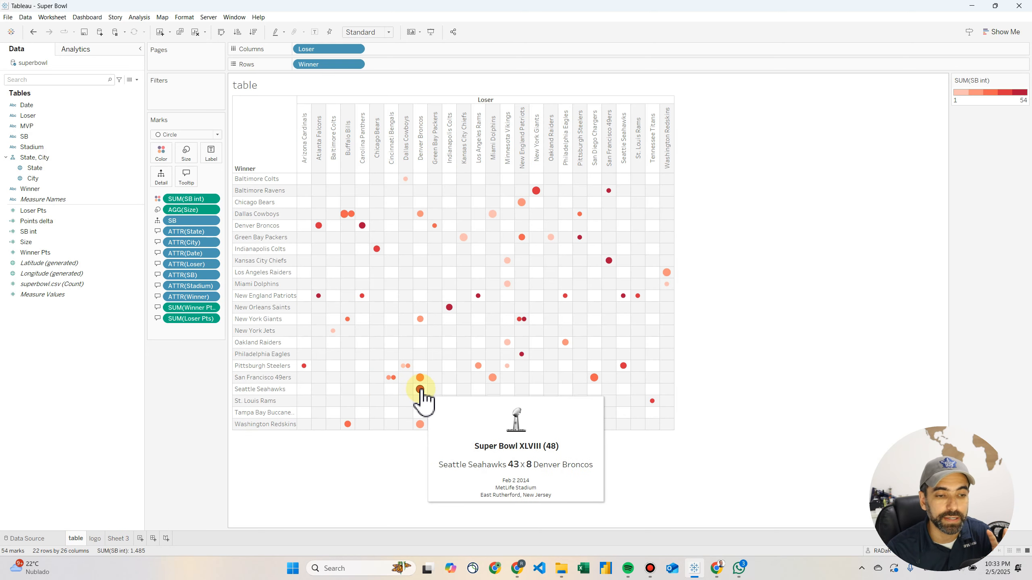